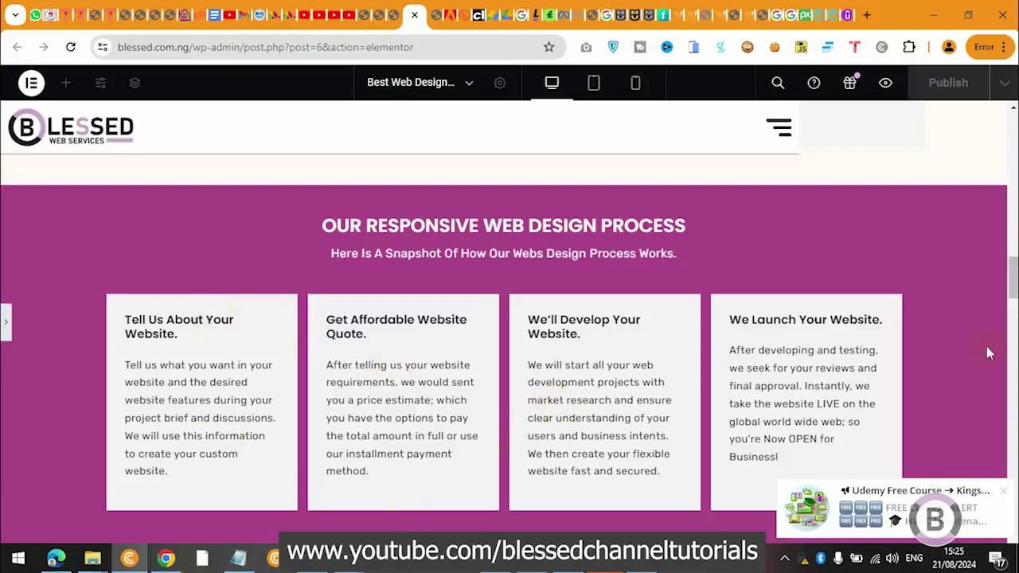
# Step: Preview the Our Responsive Web Design Process section in tablet and mobile portrait views, ending in desktop view
pyautogui.moveTo(1015, 283); pyautogui.dragTo(1015, 283)
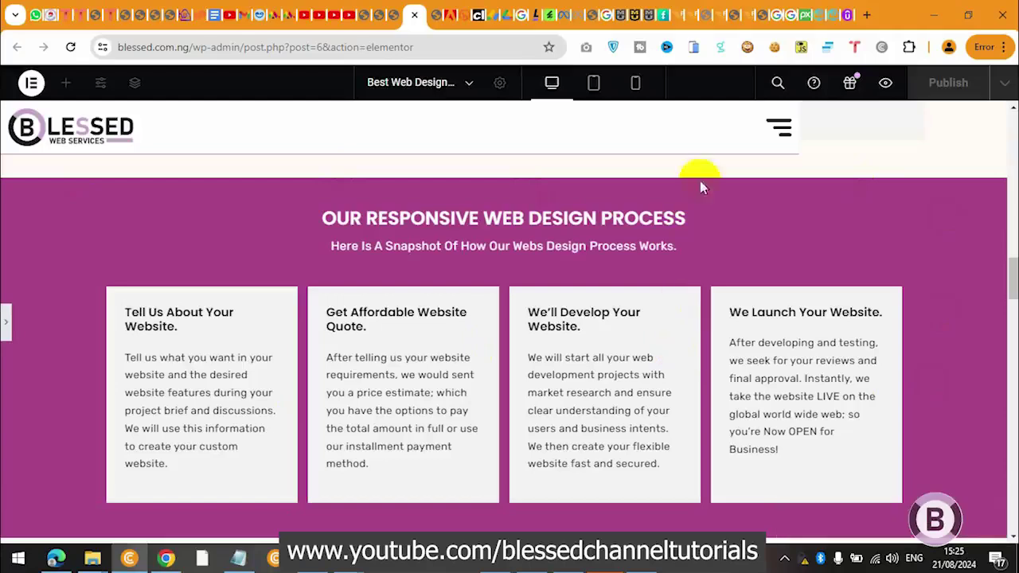
pyautogui.click(596, 86)
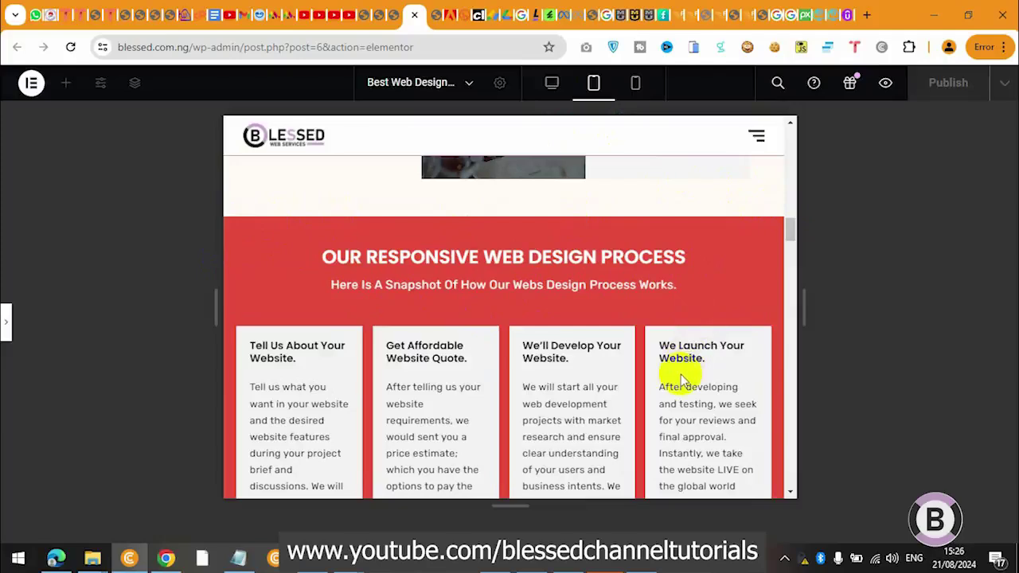
pyautogui.click(635, 84)
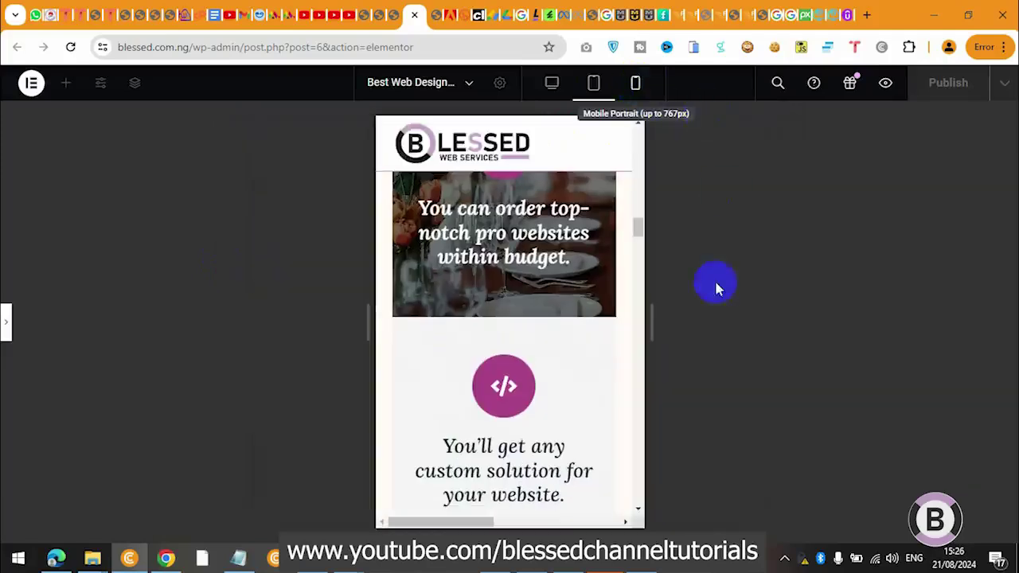
pyautogui.moveTo(637, 230)
pyautogui.mouseDown()
pyautogui.moveTo(646, 266)
pyautogui.moveTo(643, 239)
pyautogui.mouseUp()
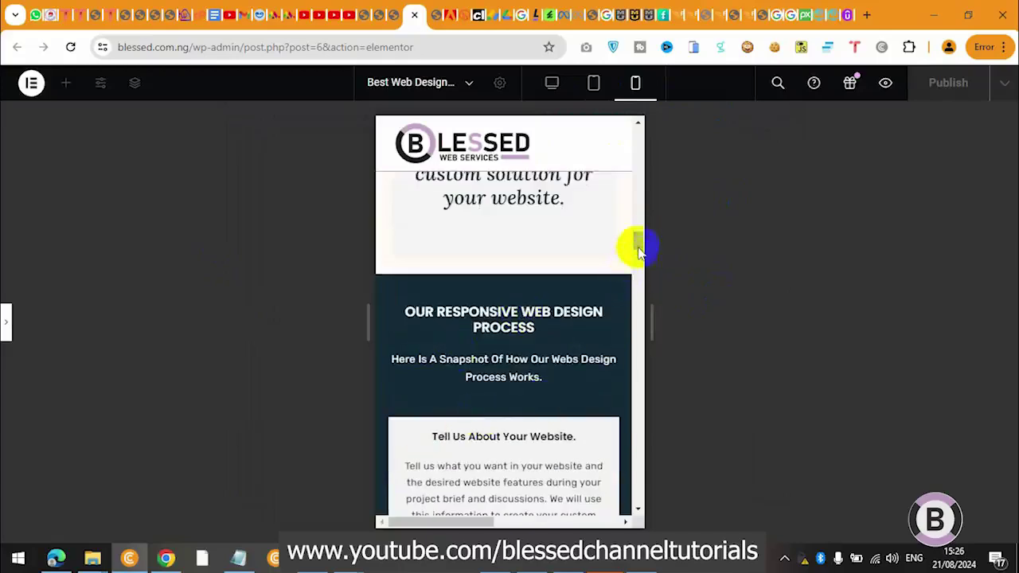
pyautogui.click(594, 86)
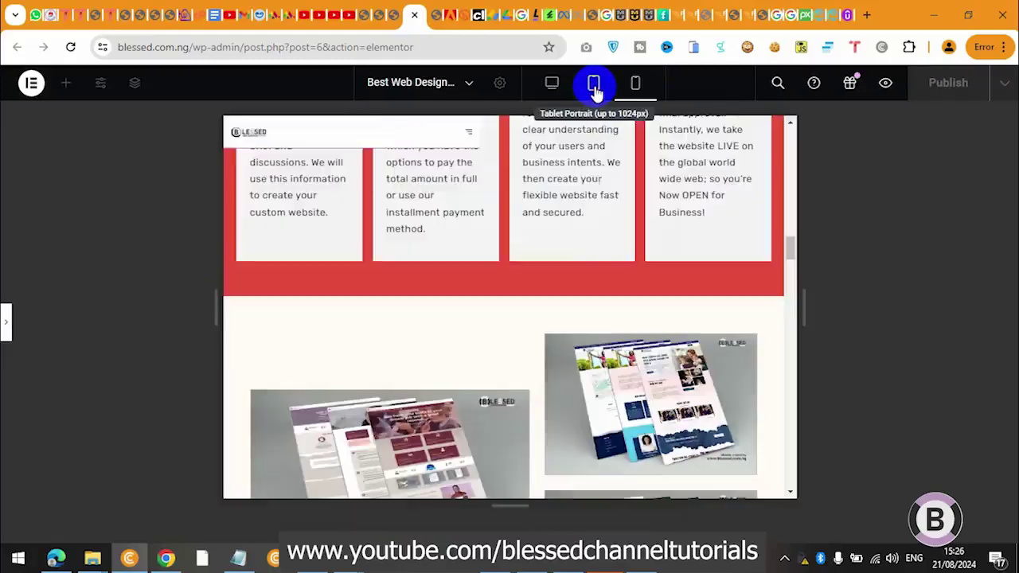
pyautogui.click(553, 85)
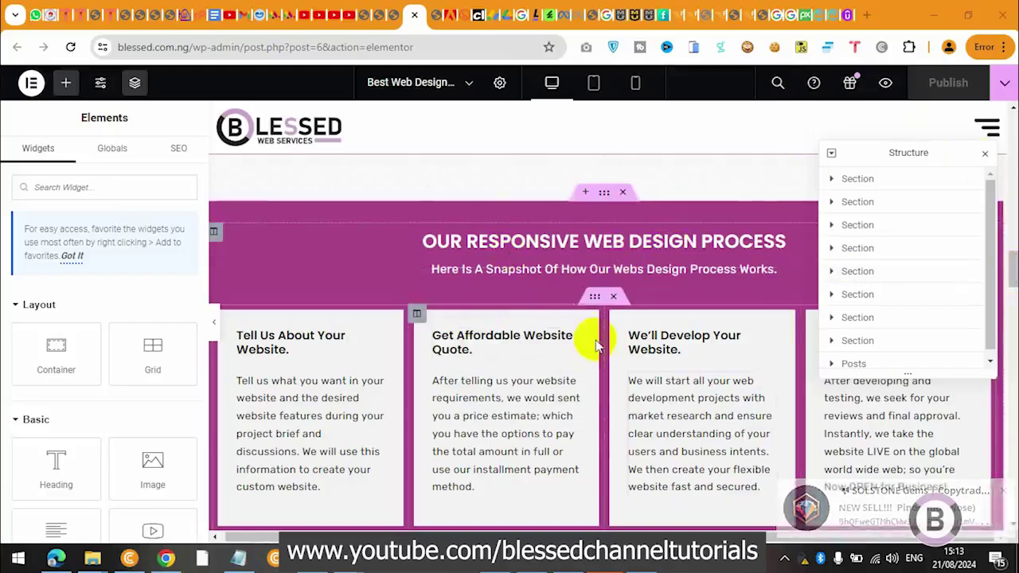
# Step: Duplicate the whole Our Responsive Web Design Process section
pyautogui.click(604, 196)
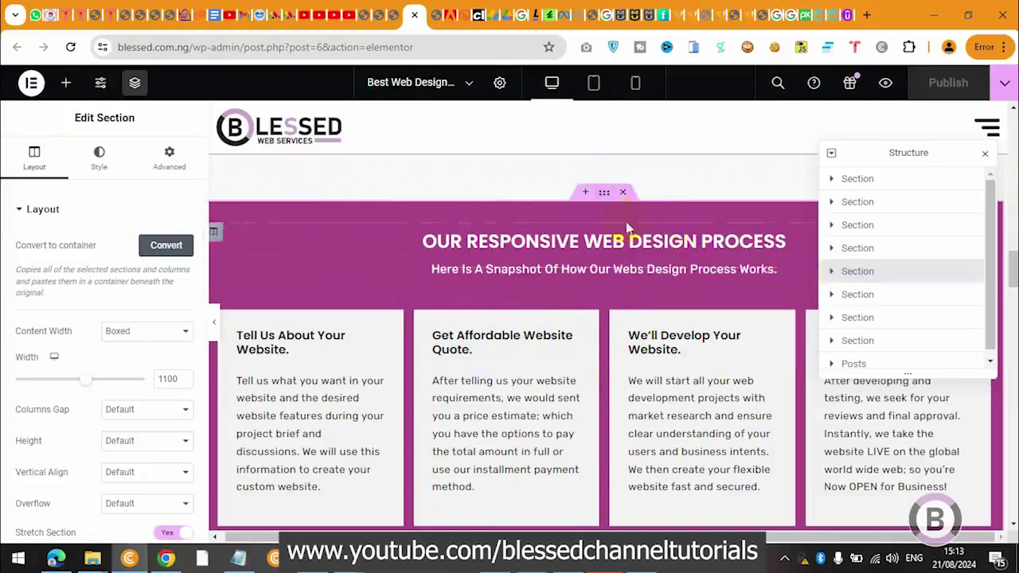
pyautogui.rightClick(602, 193)
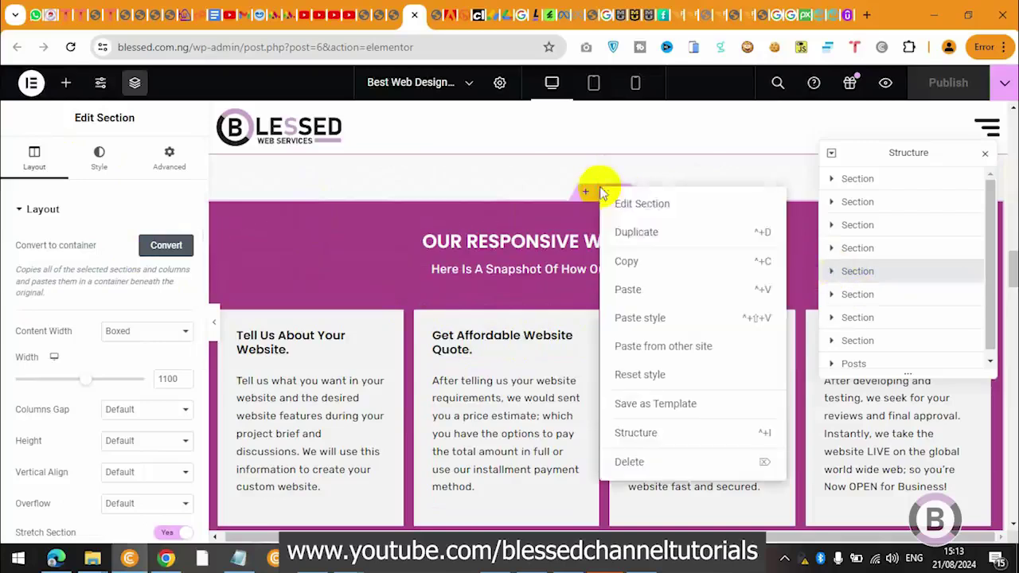
pyautogui.click(641, 233)
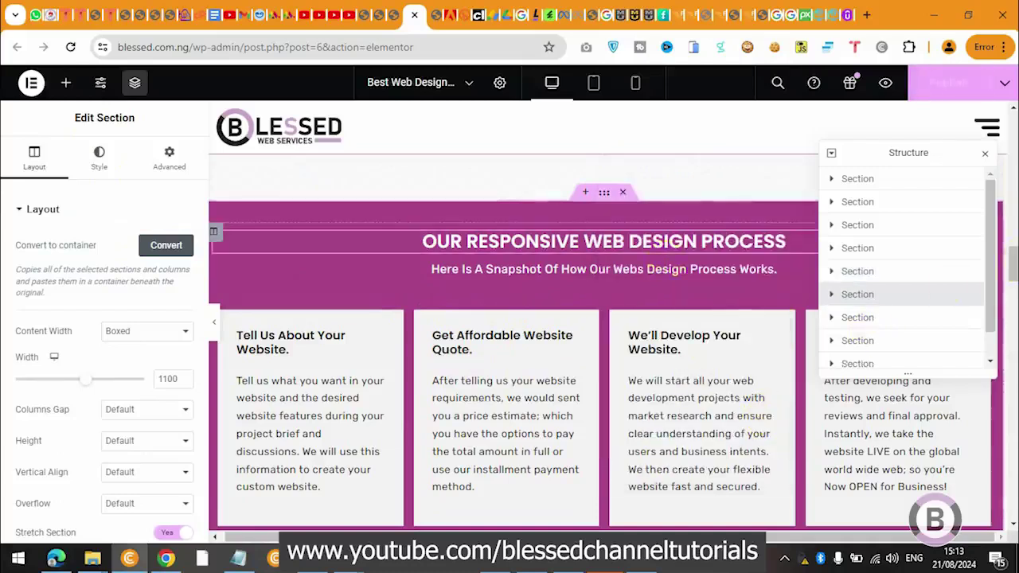
# Step: Convert the upper of the two Our Responsive Web Design Process sections to a container
pyautogui.moveTo(1013, 262); pyautogui.dragTo(1013, 283)
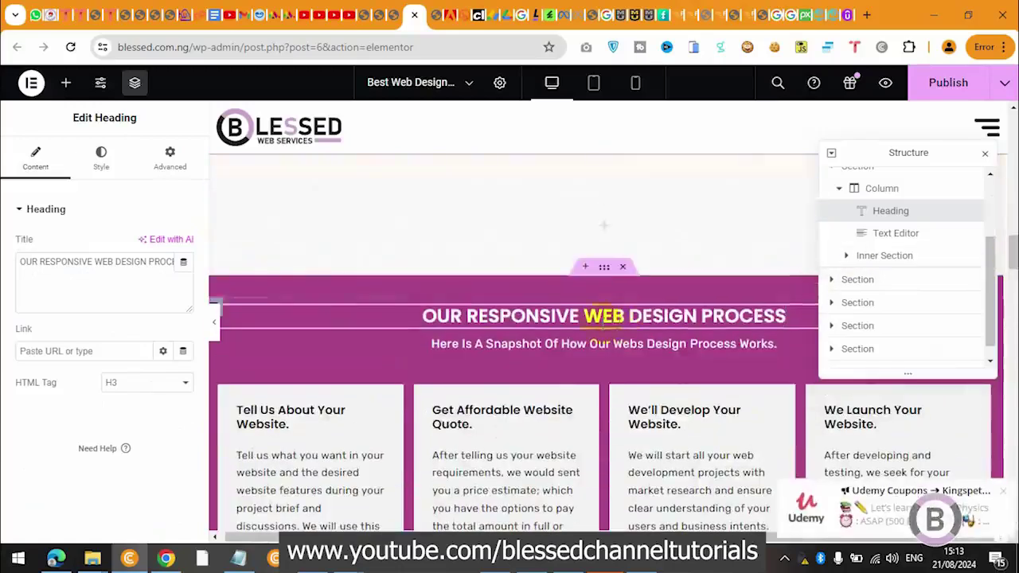
pyautogui.click(605, 269)
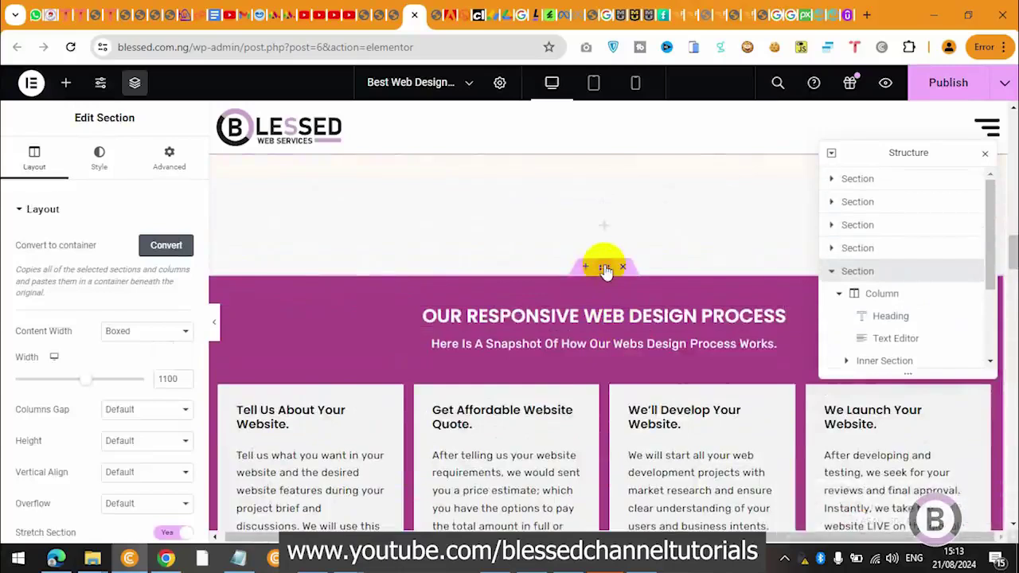
pyautogui.click(163, 250)
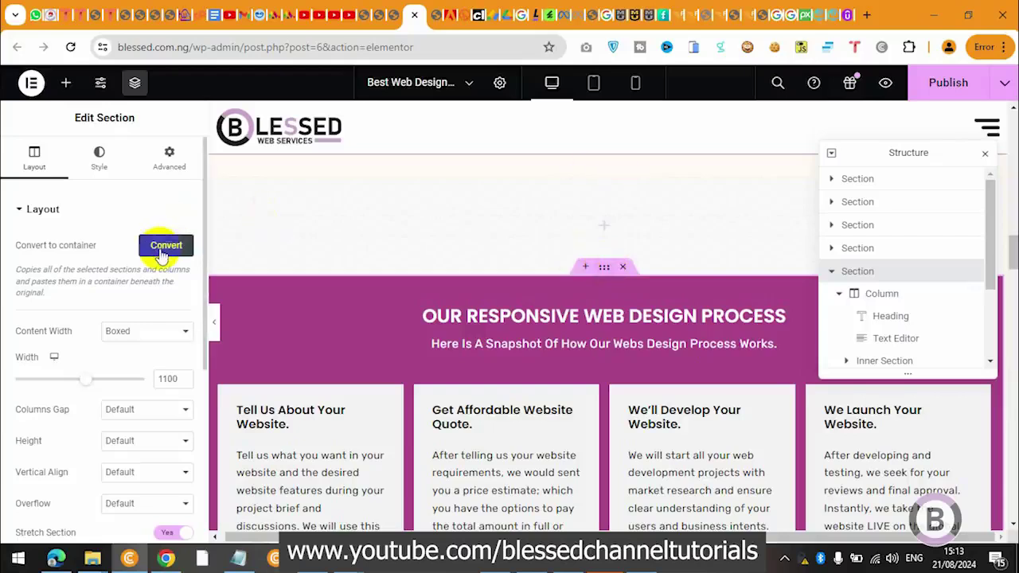
pyautogui.click(163, 248)
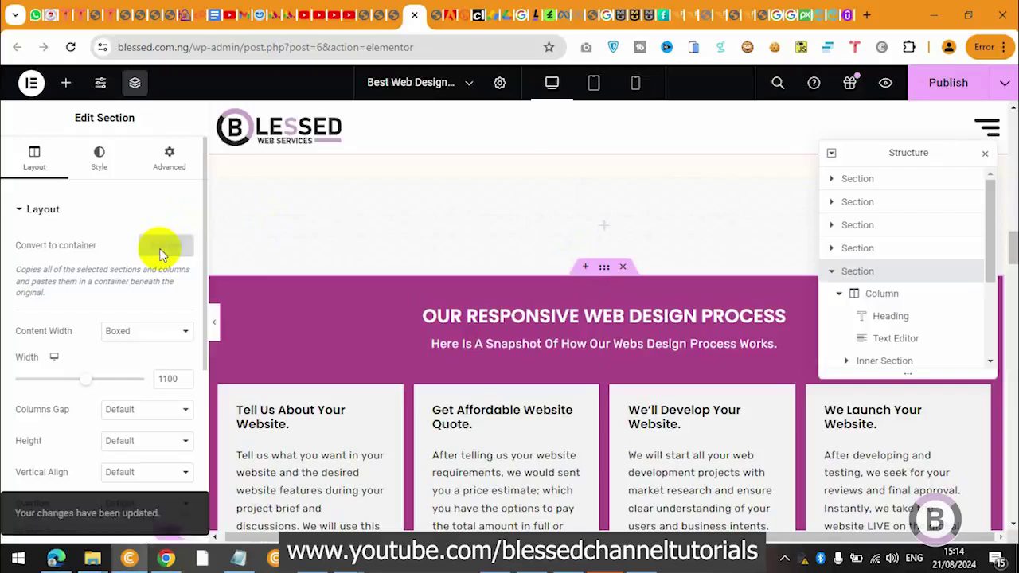
# Step: Collapse the converted section in the page structure and compare its new container copy with the original section layouts above and below
pyautogui.click(832, 274)
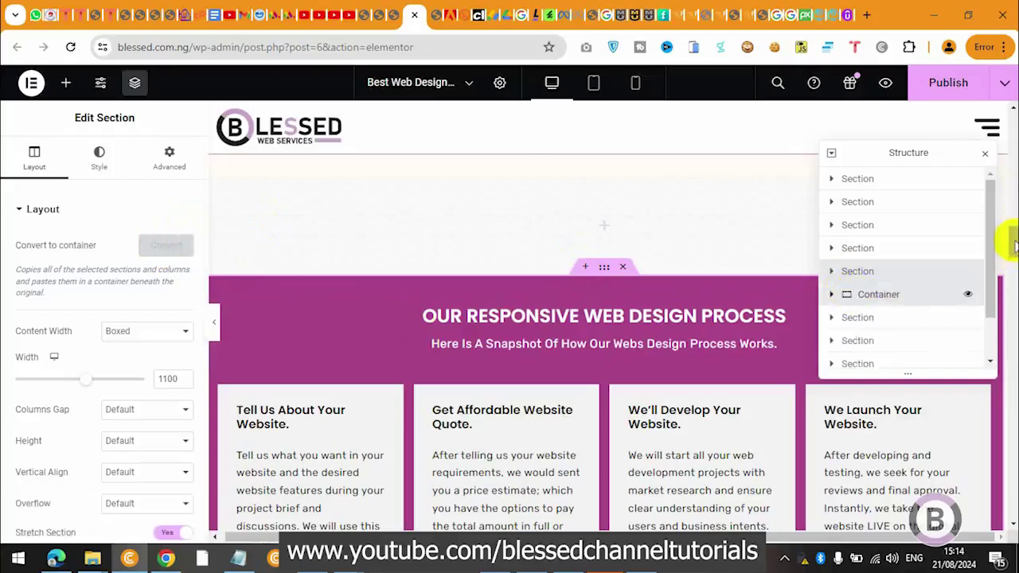
pyautogui.click(848, 290)
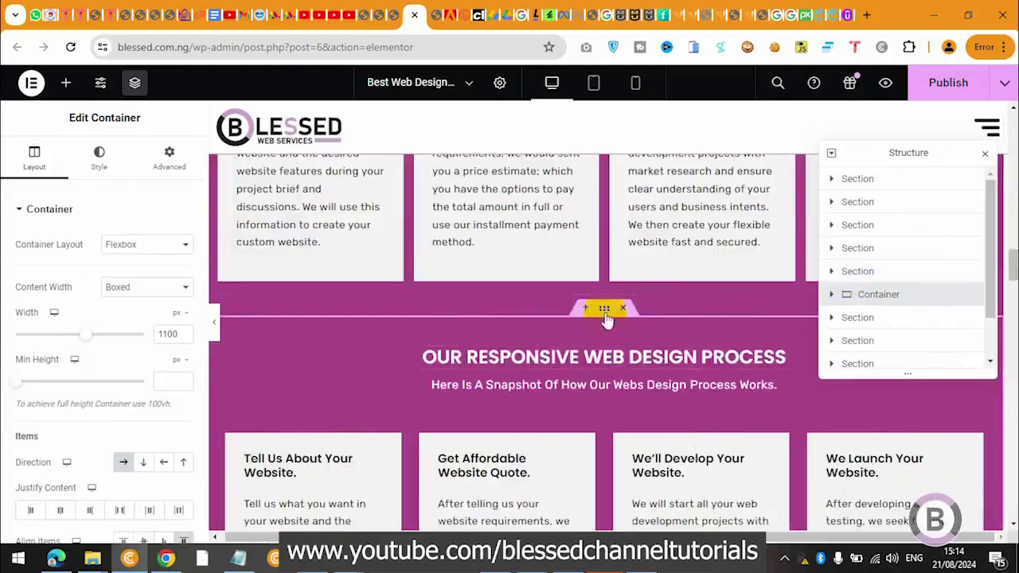
pyautogui.scroll(-3, 1011, 275)
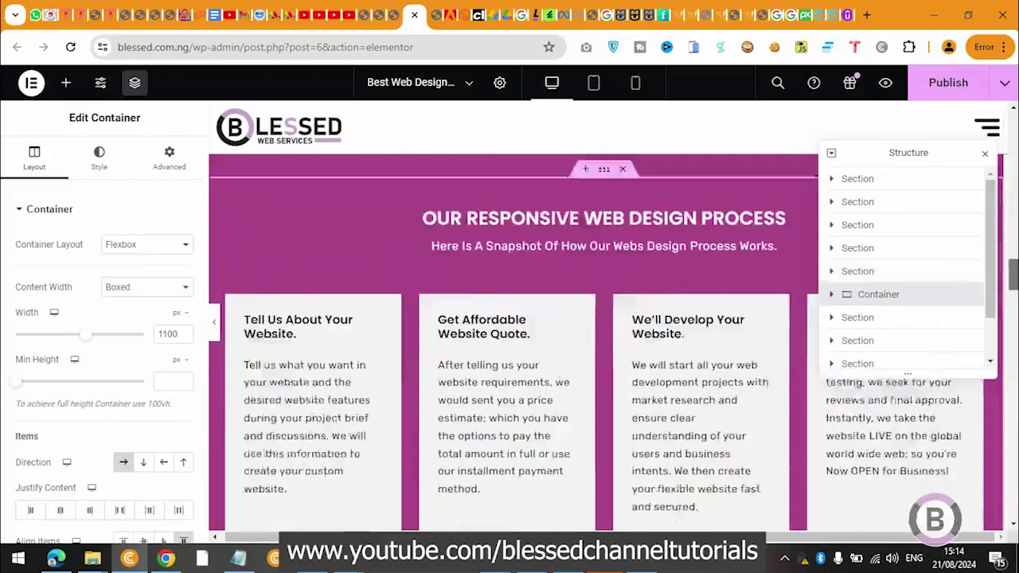
pyautogui.scroll(3, 613, 434)
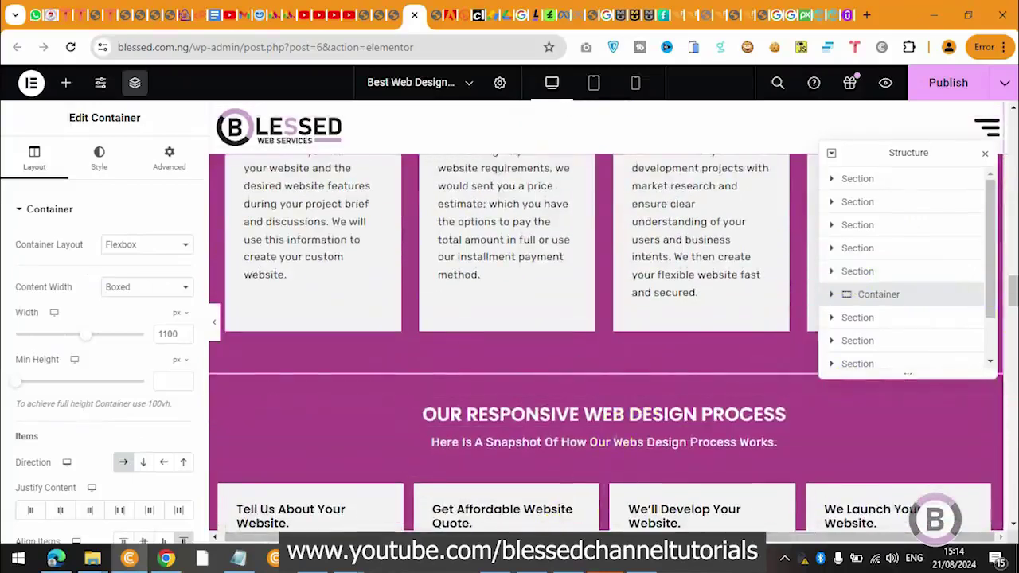
pyautogui.scroll(2, 1011, 303)
pyautogui.scroll(-3, 1011, 286)
pyautogui.click(546, 322)
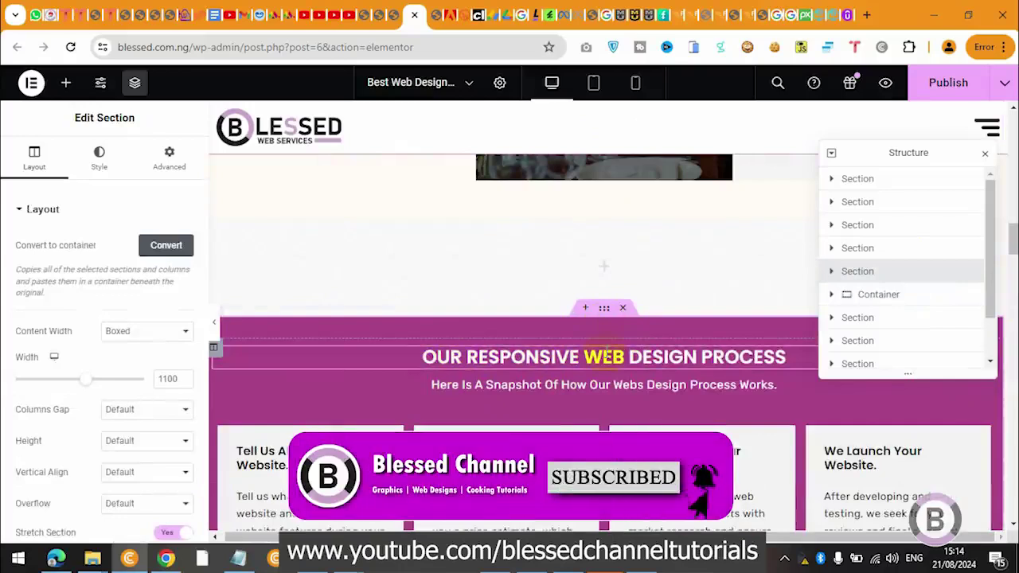
# Step: Examine the original section's Style and Advanced settings, including its background, background overlay, margin, padding and responsive options
pyautogui.click(100, 170)
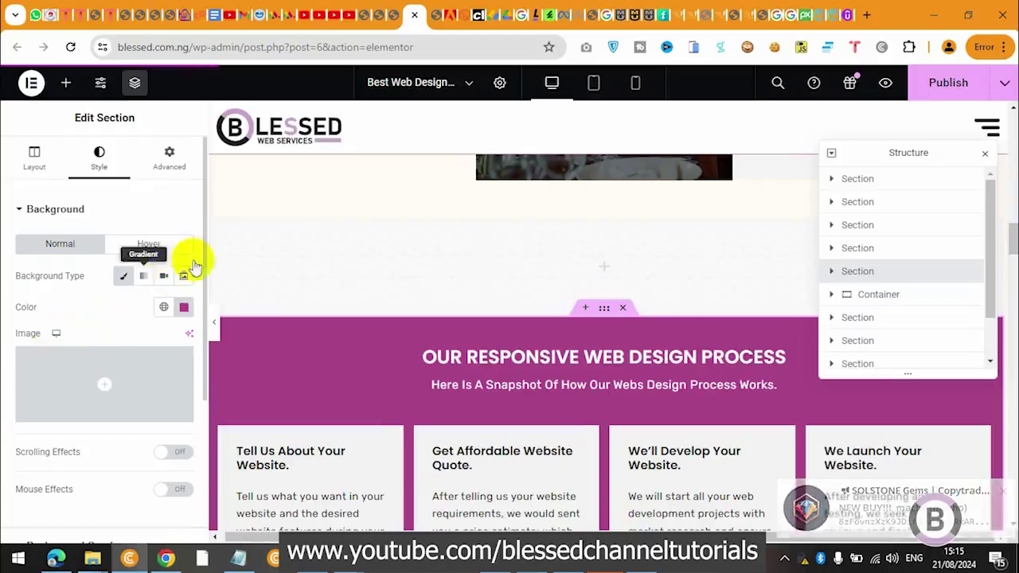
pyautogui.scroll(-3, 195, 270)
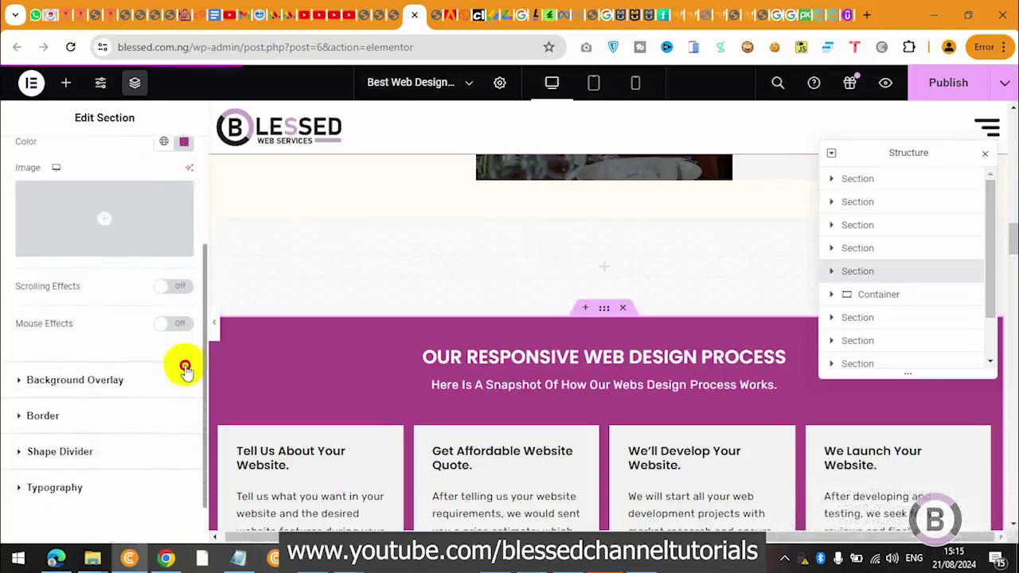
pyautogui.click(77, 381)
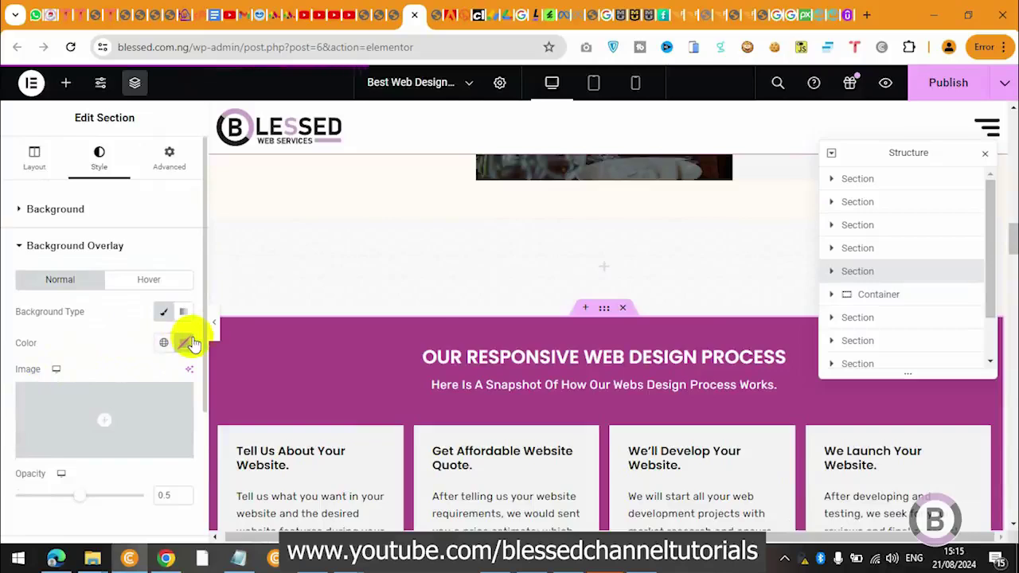
pyautogui.click(85, 243)
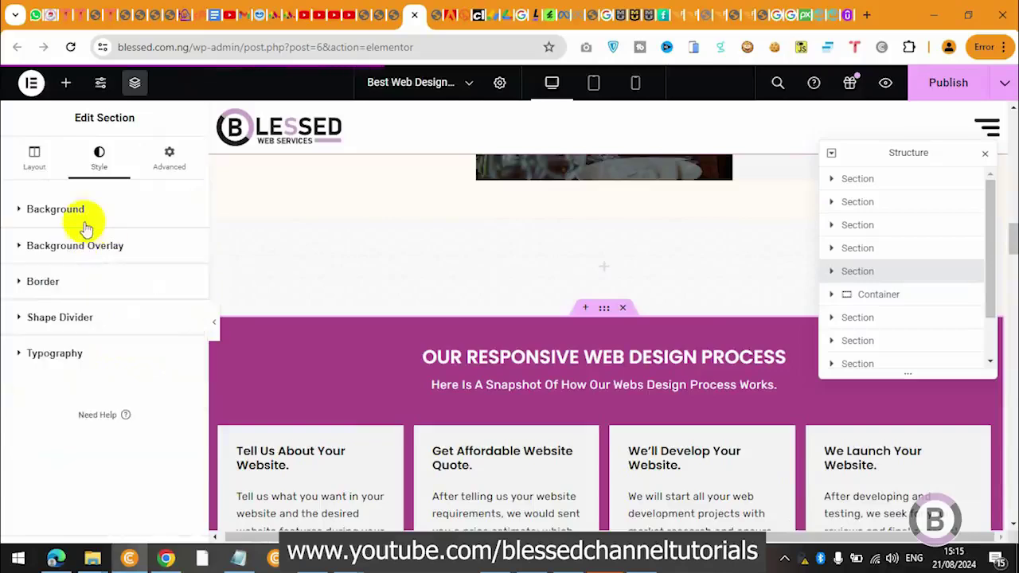
pyautogui.click(171, 159)
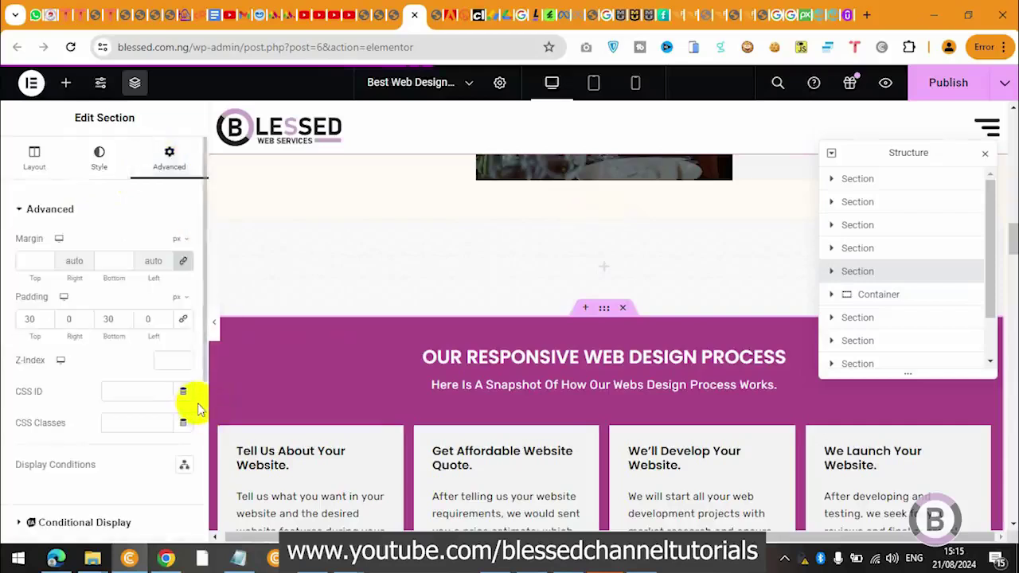
pyautogui.scroll(-3, 199, 403)
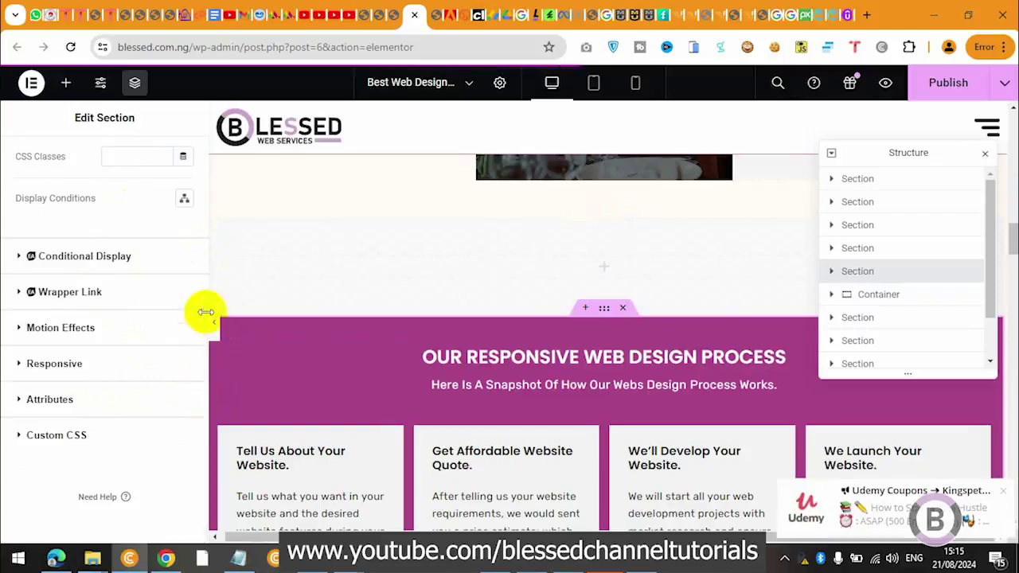
pyautogui.scroll(1, 204, 253)
pyautogui.moveTo(205, 252); pyautogui.dragTo(204, 171)
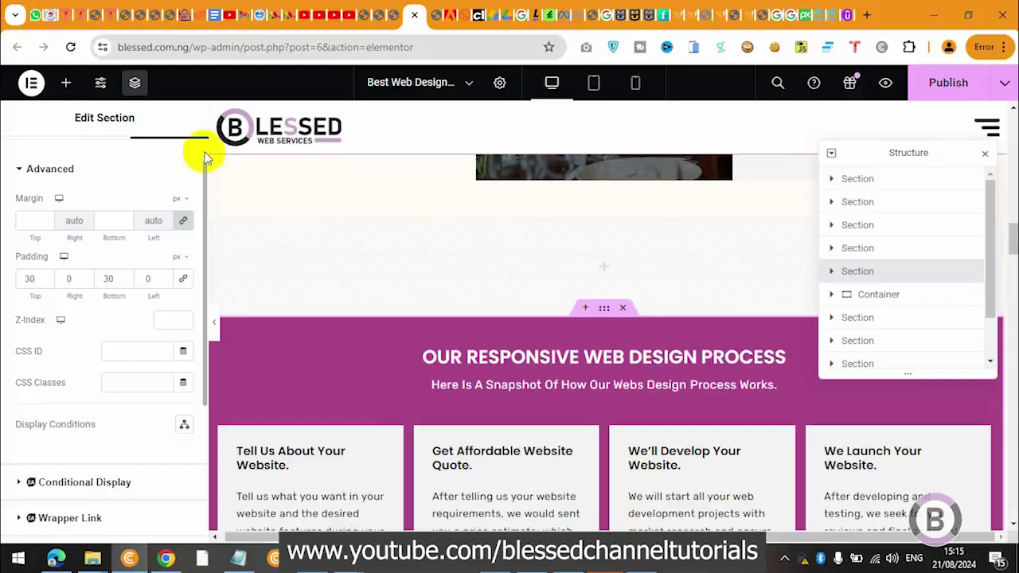
pyautogui.scroll(1, 127, 270)
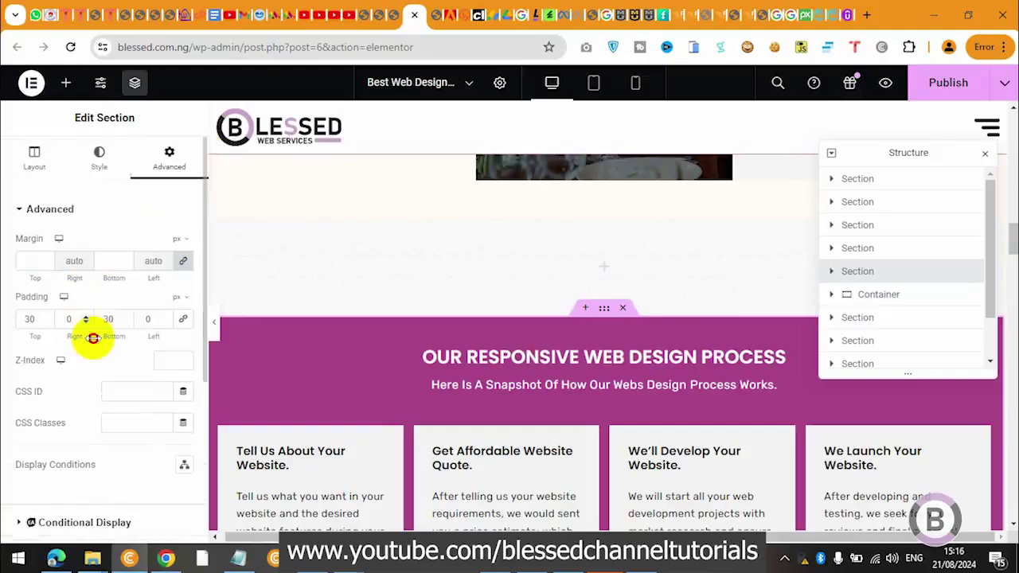
pyautogui.click(99, 163)
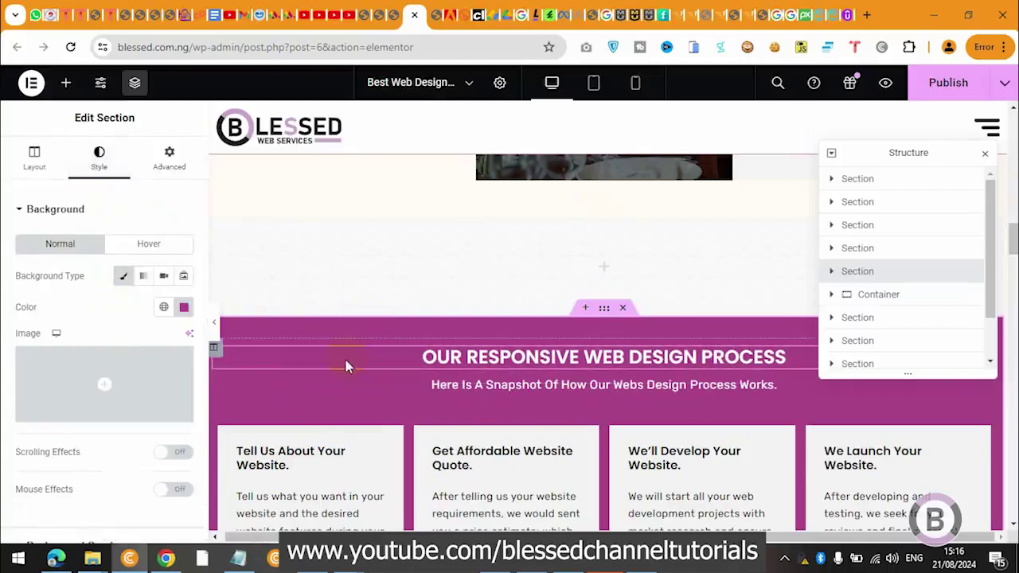
# Step: Switch to the tablet portrait view and examine the new container's Style and Advanced settings for device-specific background options
pyautogui.click(593, 84)
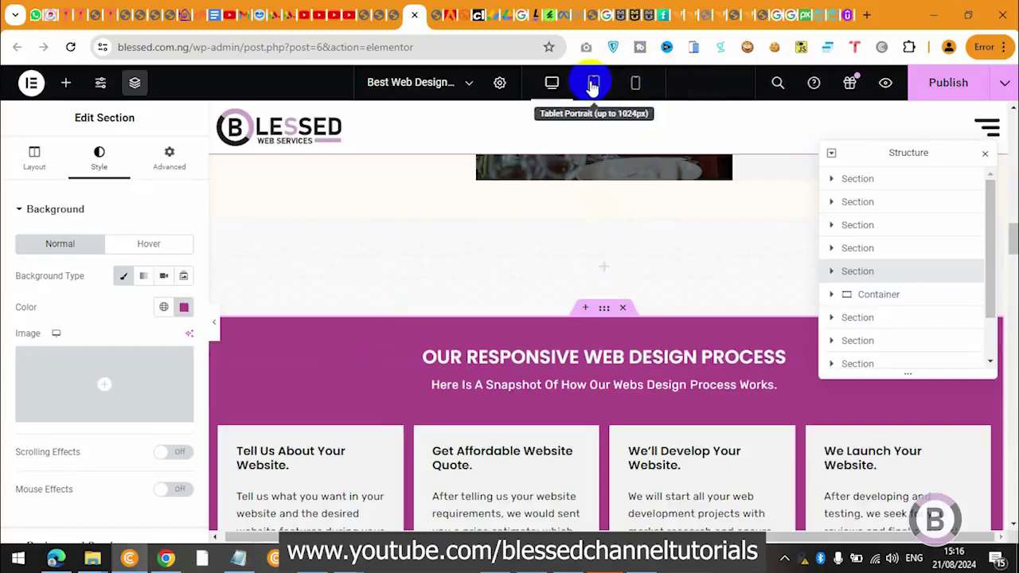
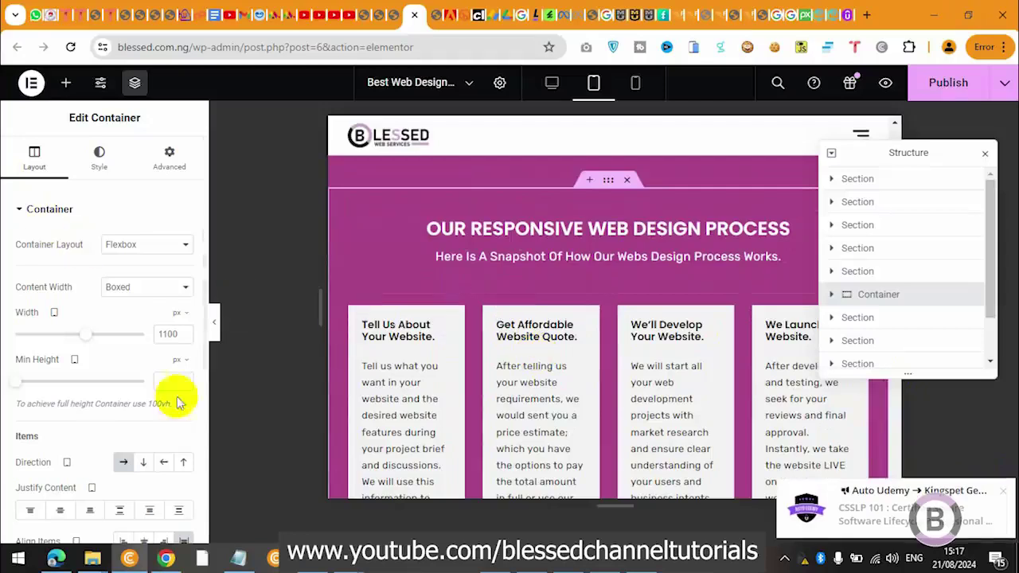
pyautogui.click(99, 163)
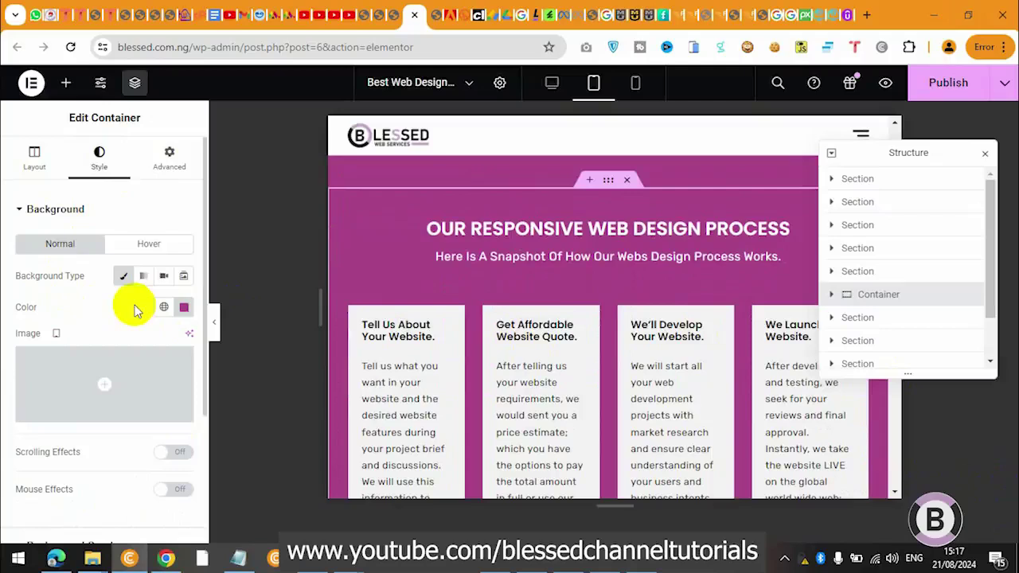
pyautogui.click(170, 159)
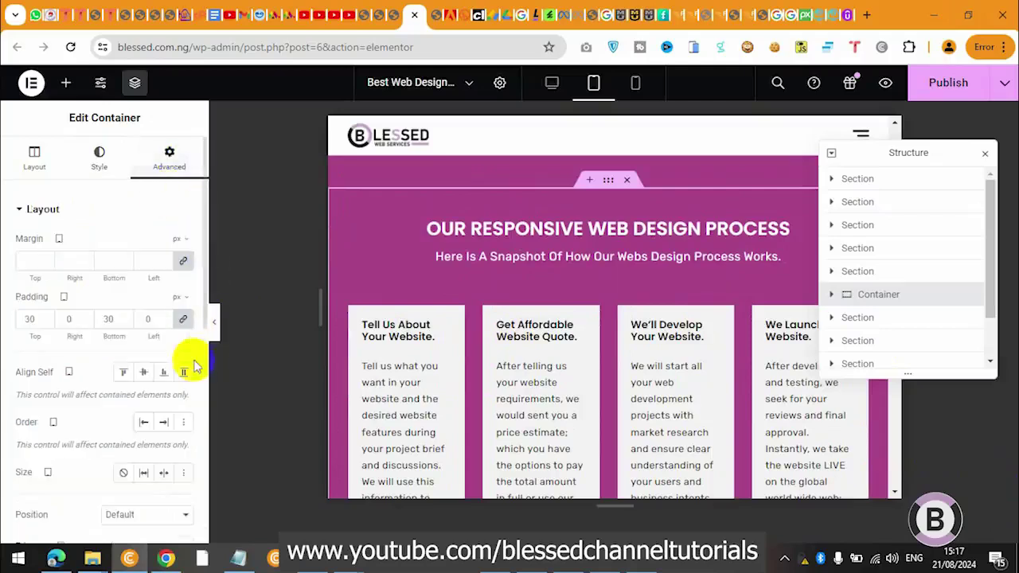
pyautogui.scroll(-5, 203, 362)
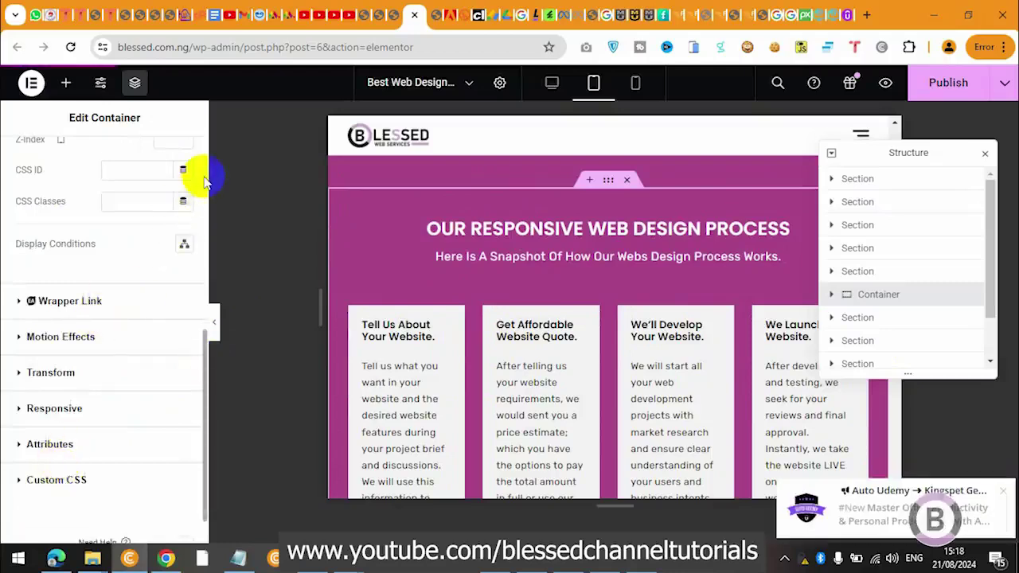
pyautogui.scroll(5, 205, 181)
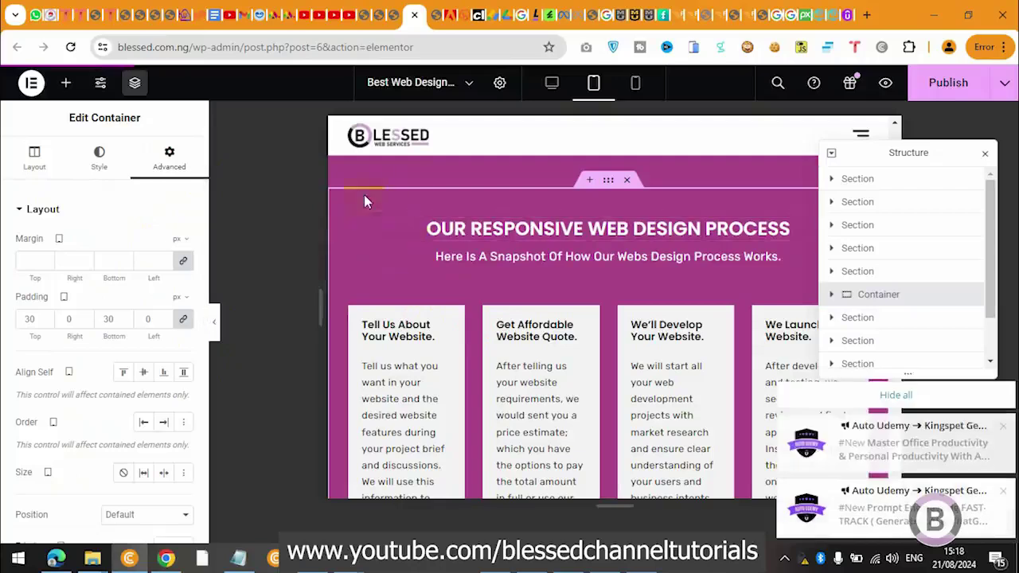
pyautogui.click(99, 163)
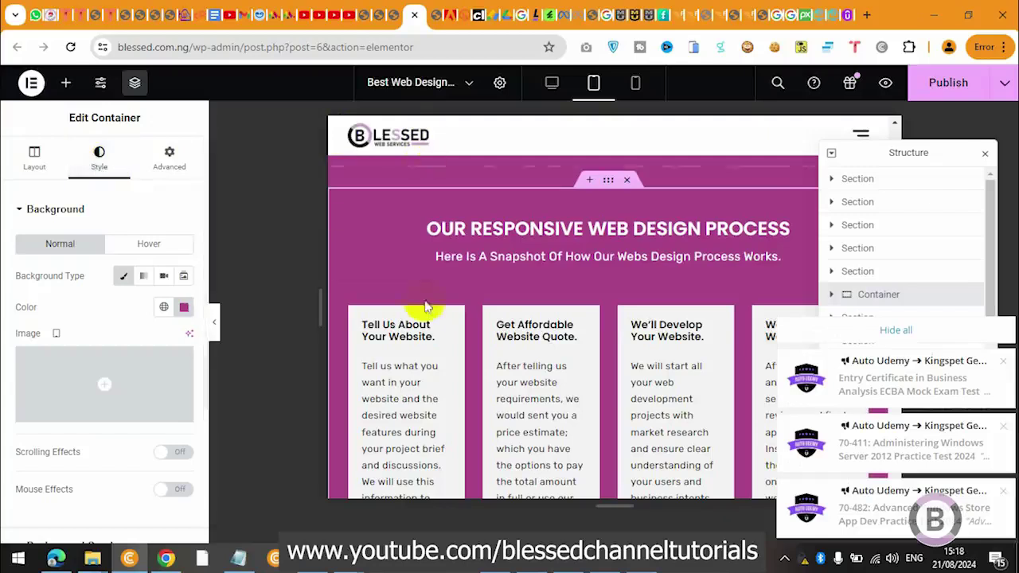
pyautogui.click(895, 329)
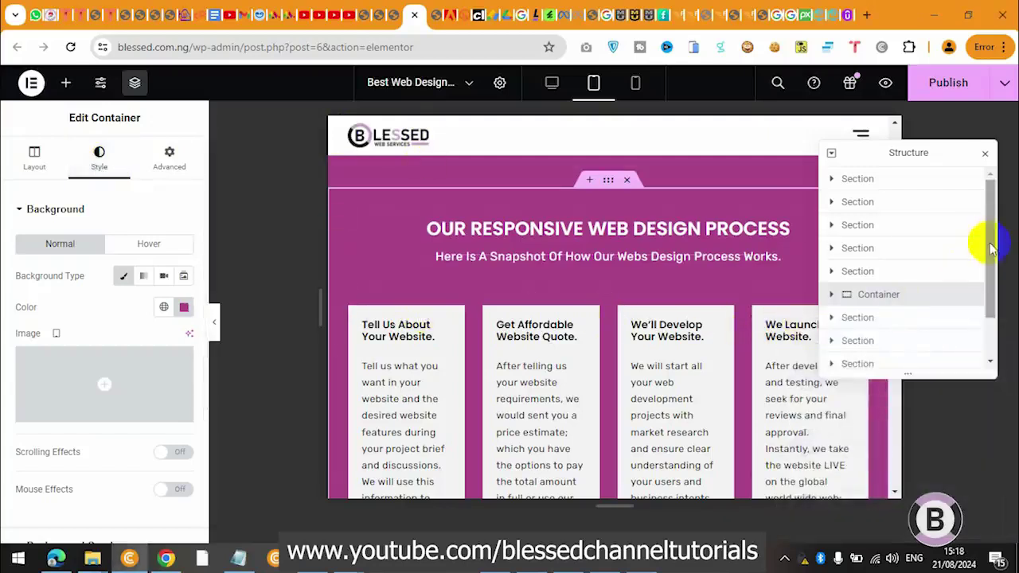
# Step: Return to the desktop view and rename the original section directly above the container as Desktop in the page structure
pyautogui.moveTo(917, 152); pyautogui.dragTo(930, 157)
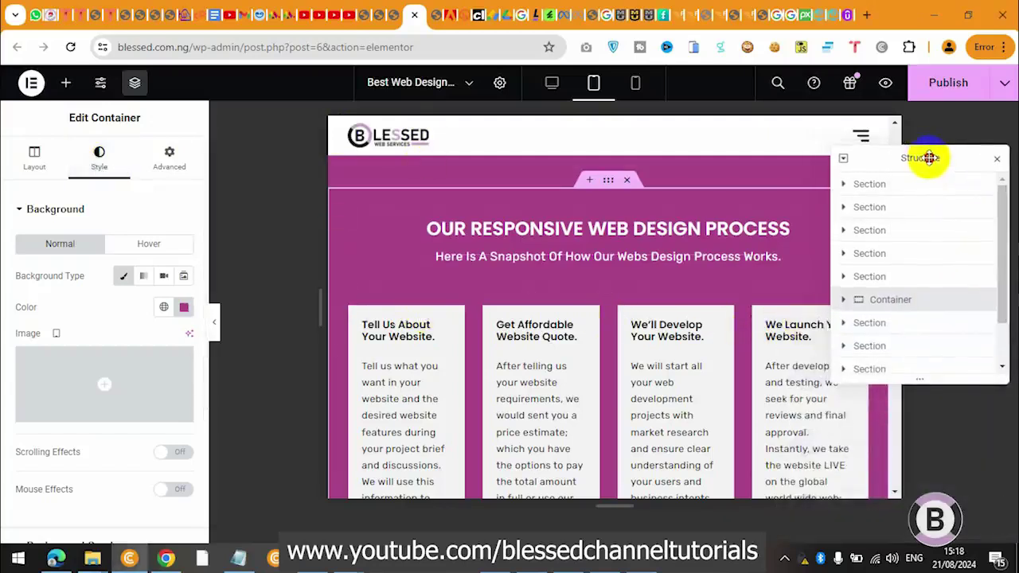
pyautogui.click(550, 86)
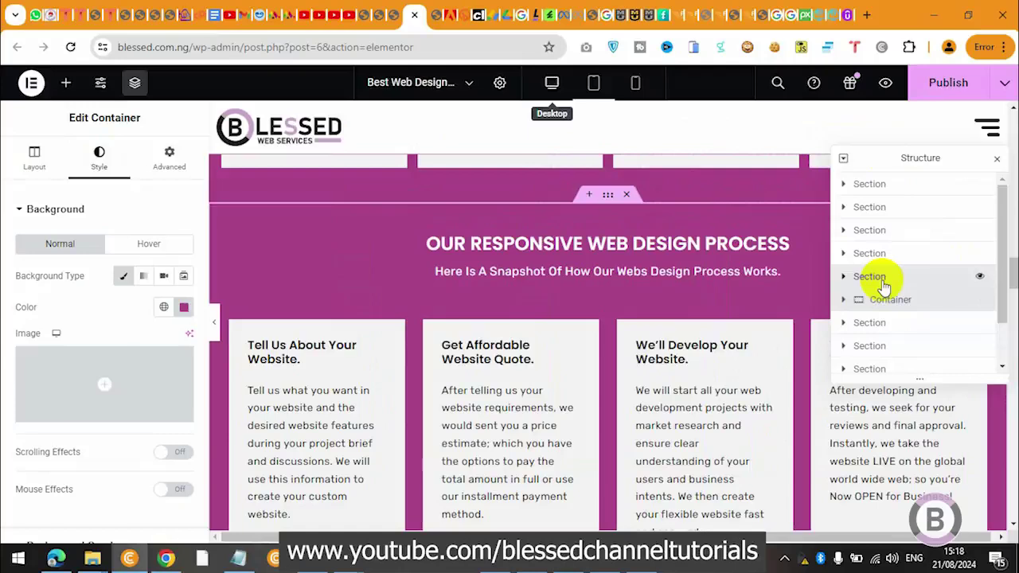
pyautogui.click(882, 283)
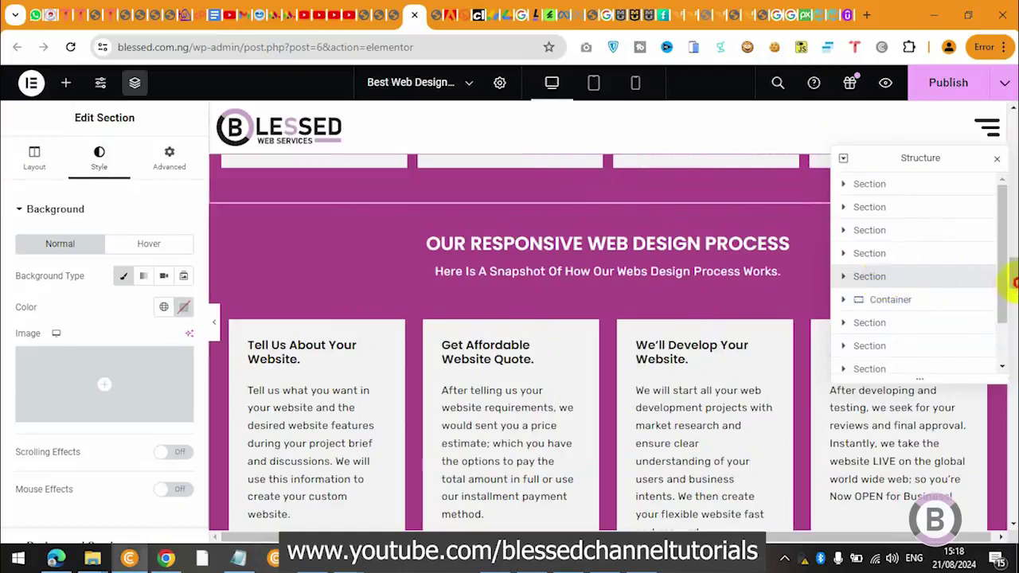
pyautogui.moveTo(1015, 287); pyautogui.dragTo(1014, 259)
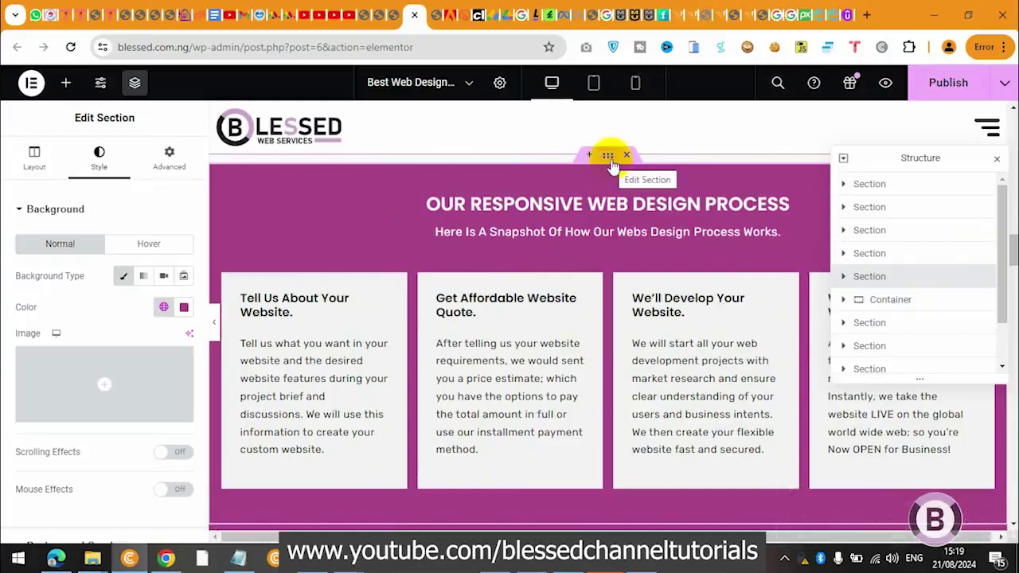
pyautogui.doubleClick(871, 276)
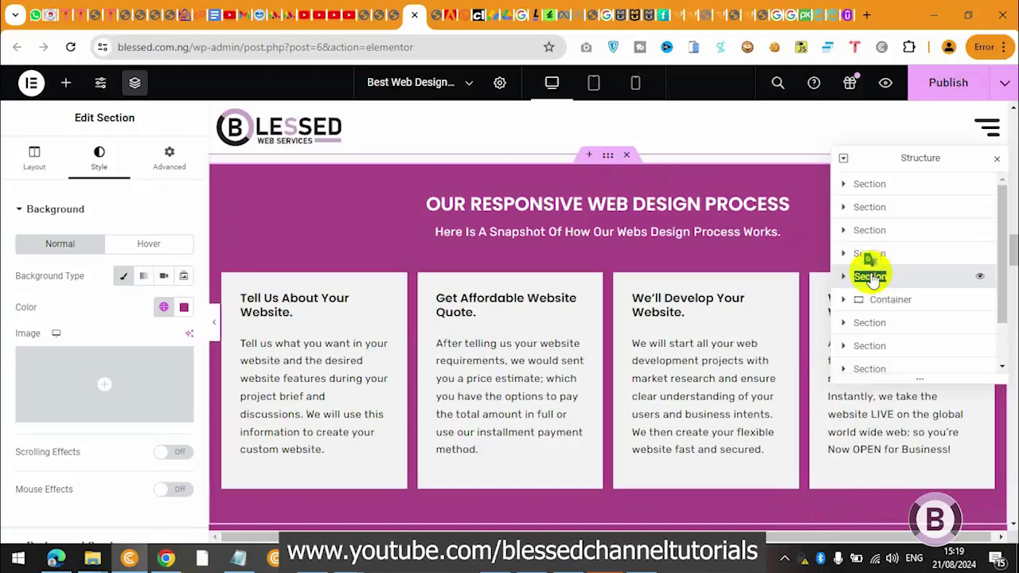
pyautogui.write('Desktop')
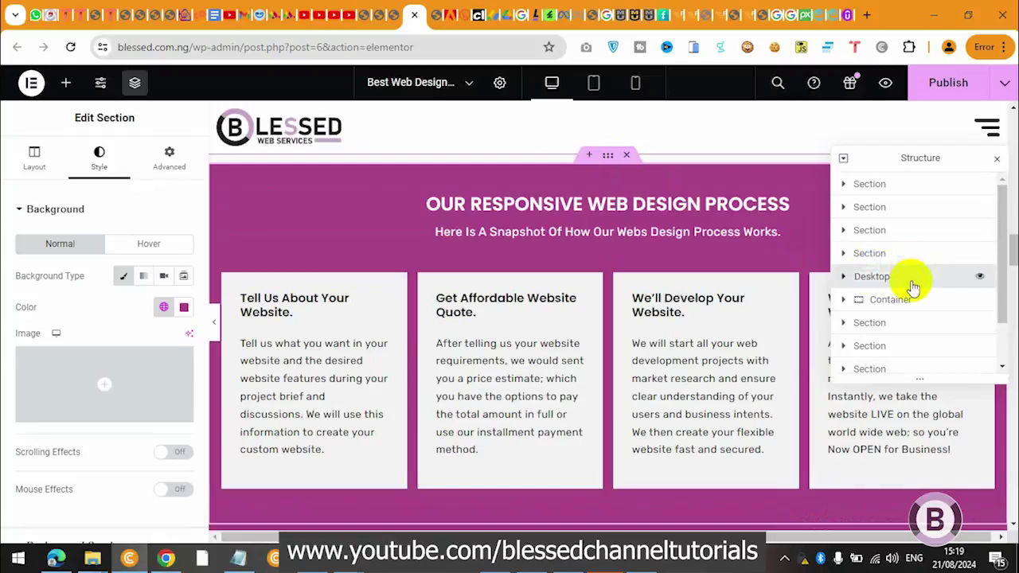
# Step: Duplicate the Desktop section and rename the copy as Tablet
pyautogui.rightClick(912, 282)
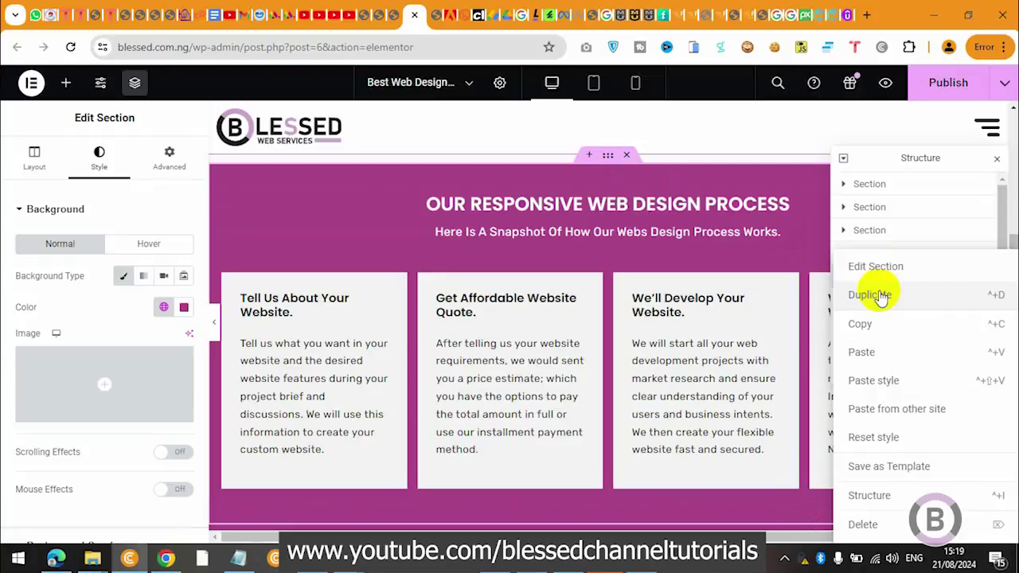
pyautogui.click(880, 296)
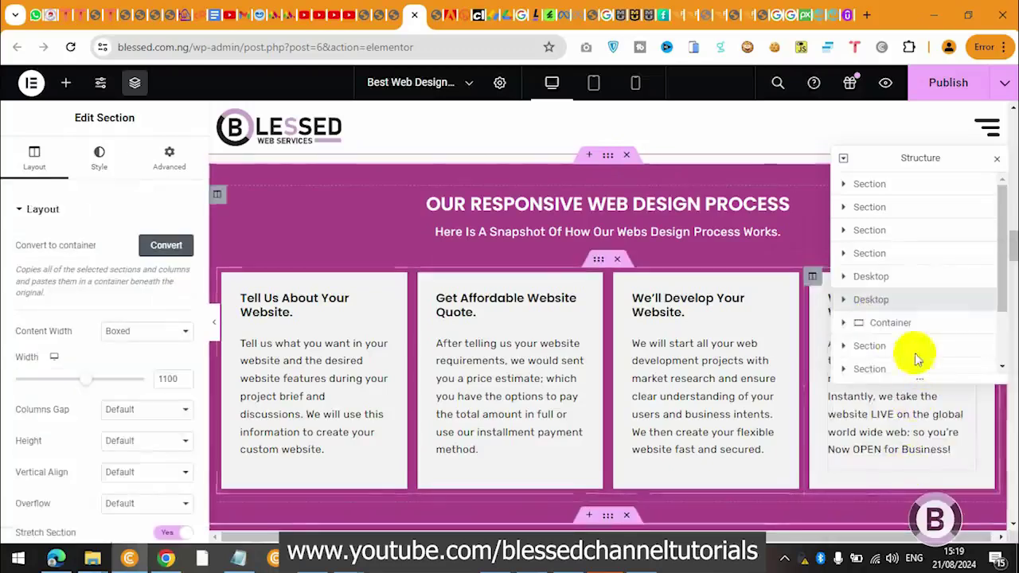
pyautogui.doubleClick(877, 300)
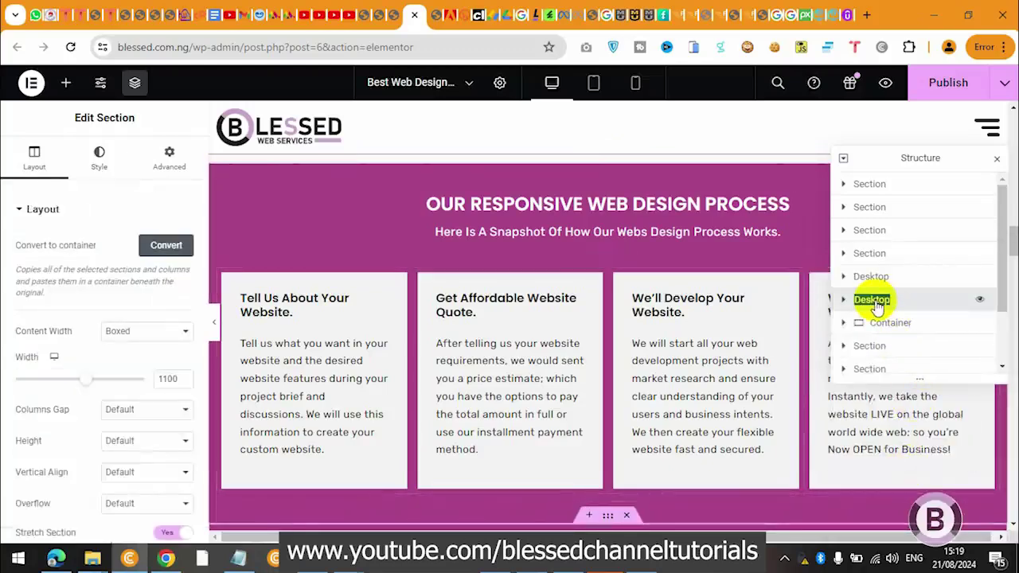
pyautogui.write('Tablet')
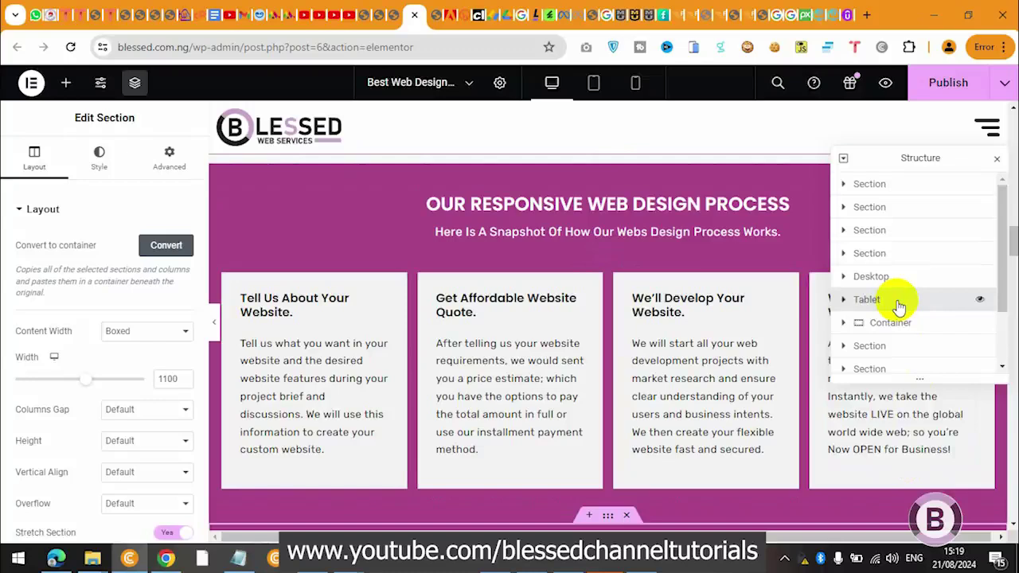
# Step: Duplicate the Tablet section and rename the copy as Mobile
pyautogui.rightClick(898, 305)
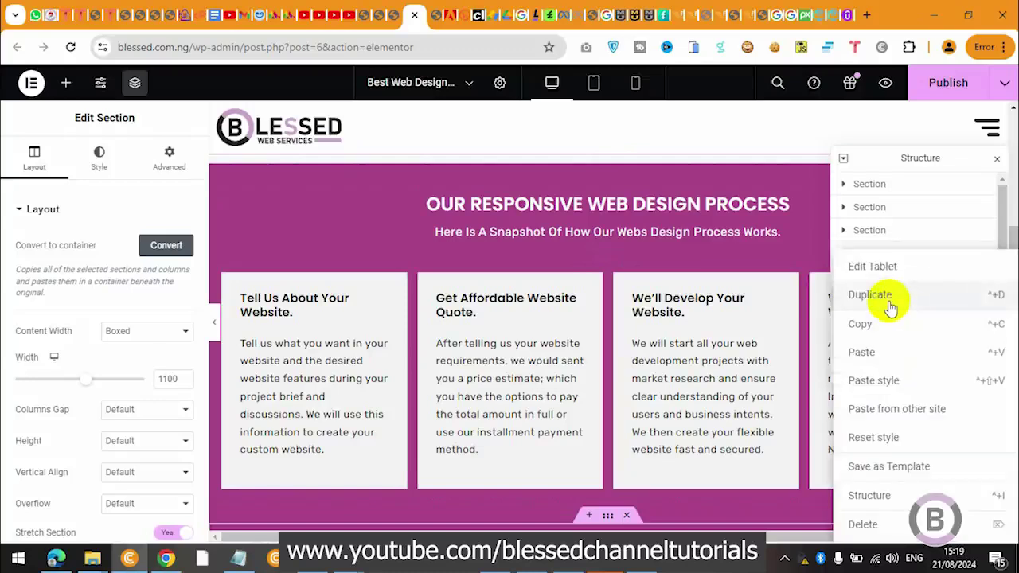
pyautogui.click(890, 307)
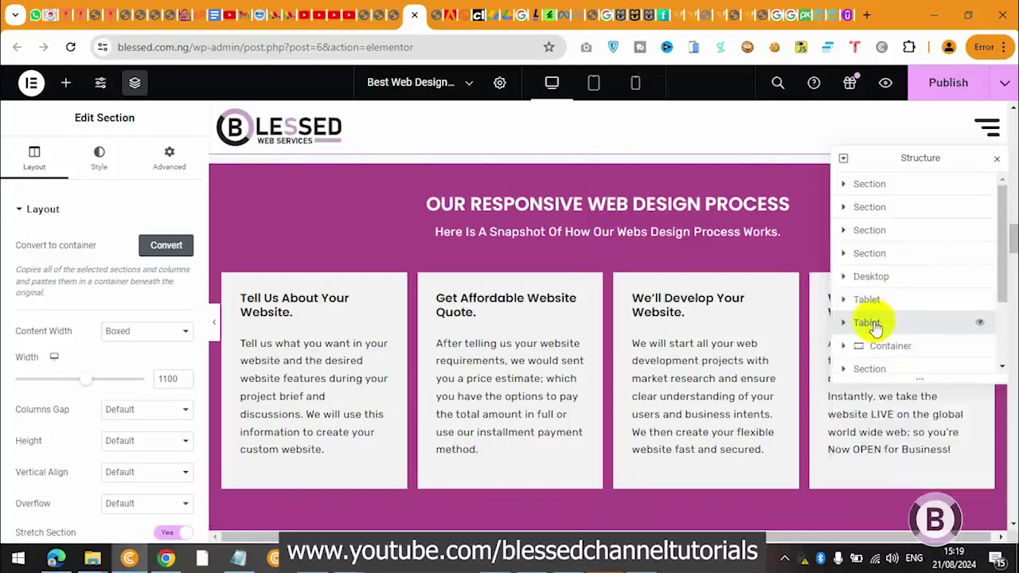
pyautogui.doubleClick(867, 322)
pyautogui.write('Mobile')
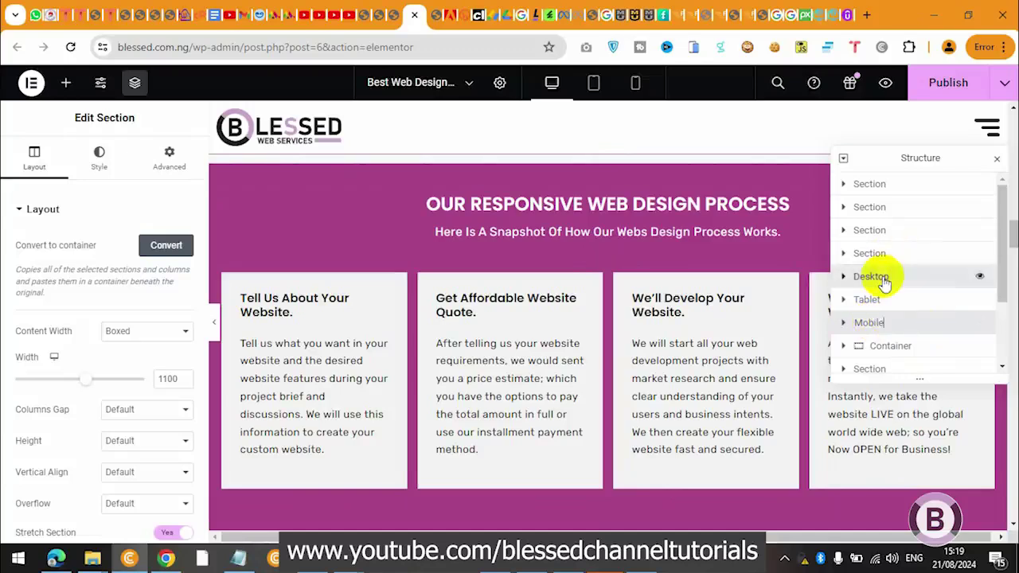
# Step: Set the Desktop section's responsive visibility to hide it on tablet portrait and mobile portrait
pyautogui.click(607, 205)
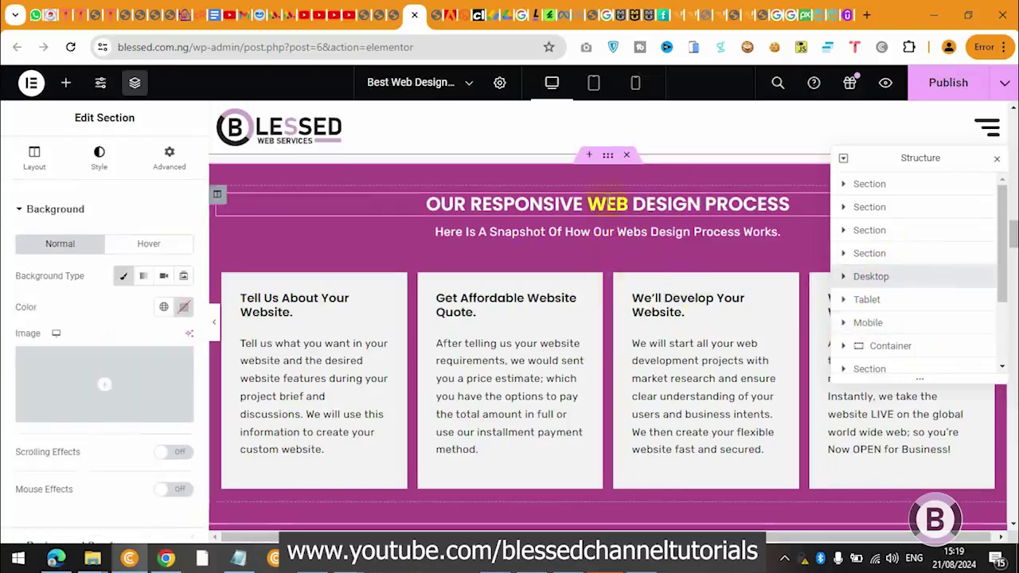
pyautogui.click(170, 161)
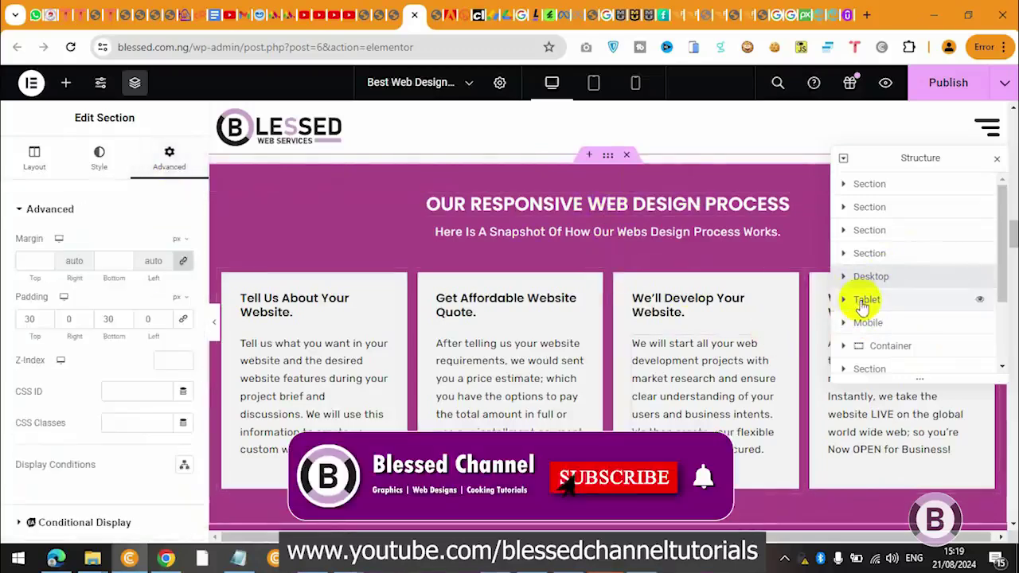
pyautogui.scroll(-3, 200, 476)
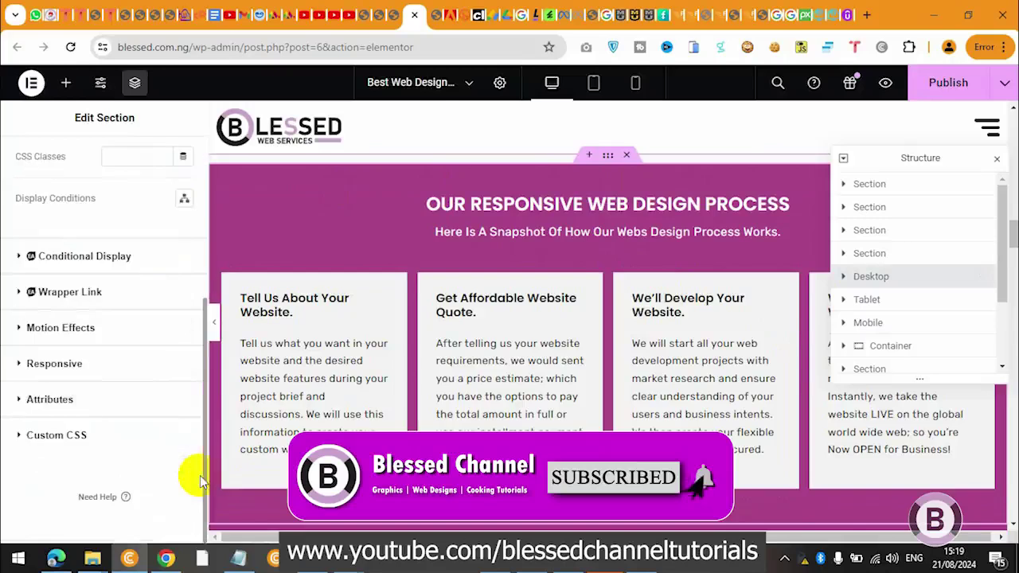
pyautogui.click(102, 363)
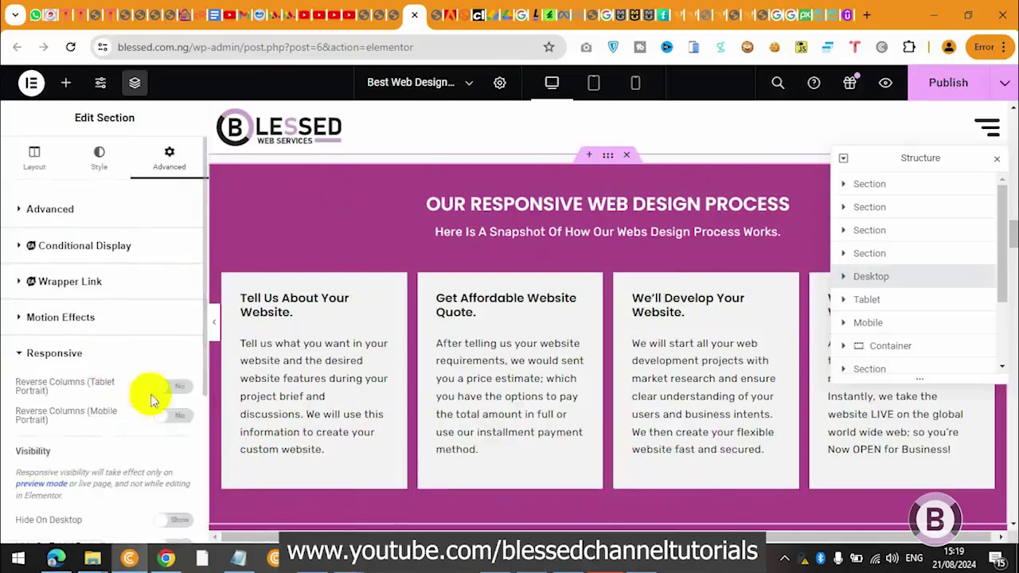
pyautogui.scroll(-3, 199, 449)
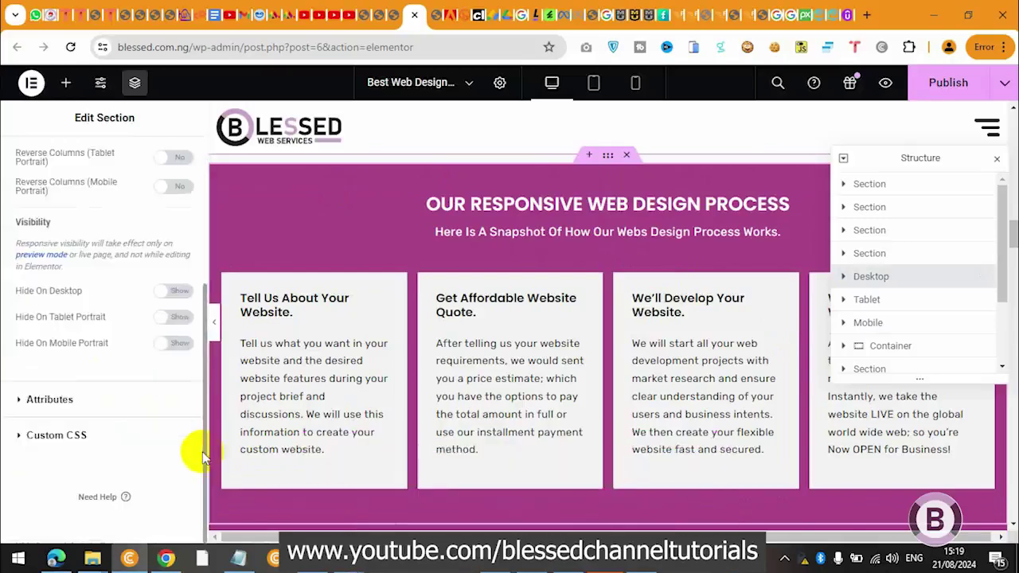
pyautogui.click(174, 316)
pyautogui.click(172, 341)
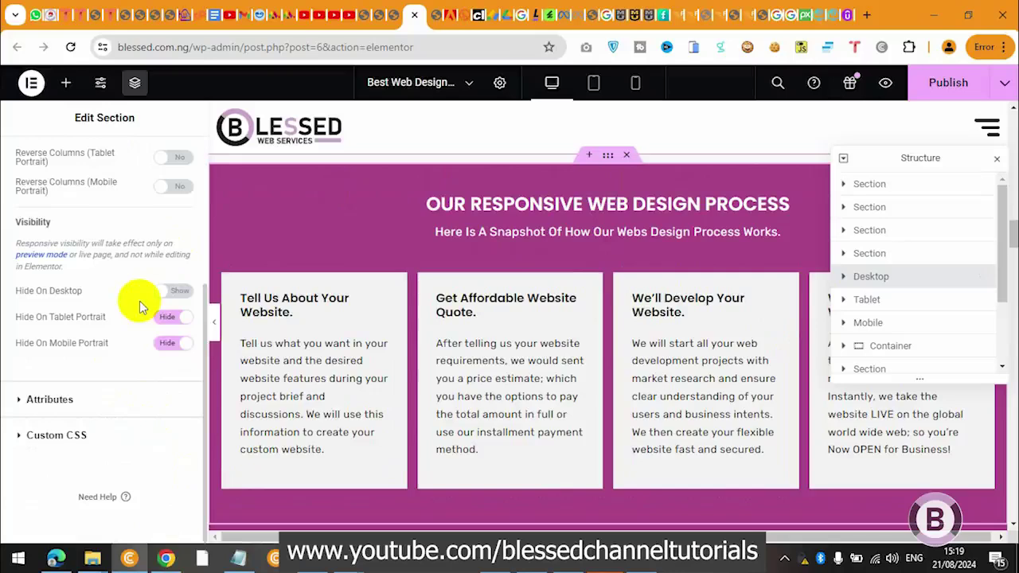
# Step: Set the Tablet section's background to the red global colour Button (#E74C3C)
pyautogui.click(874, 303)
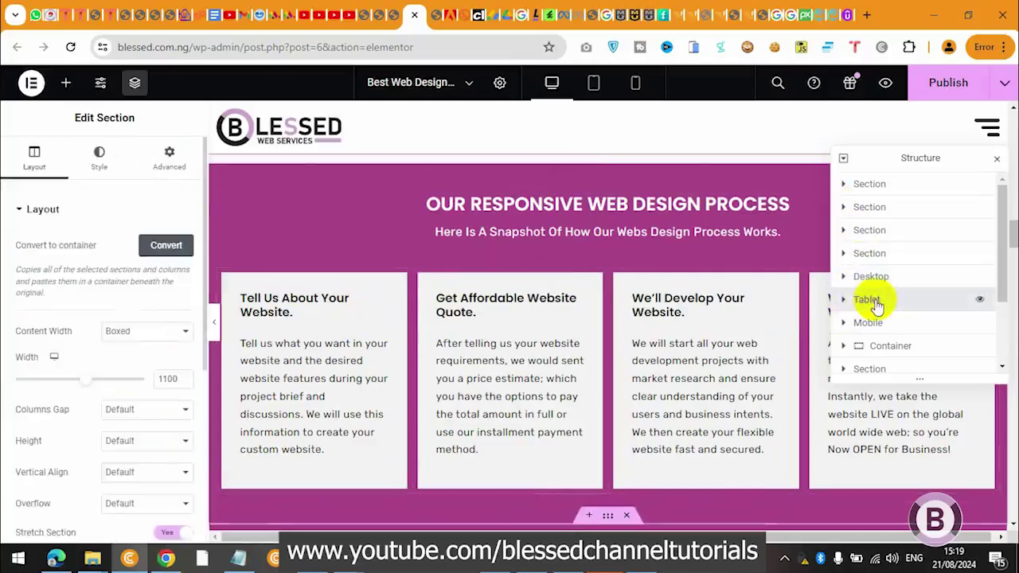
pyautogui.click(99, 164)
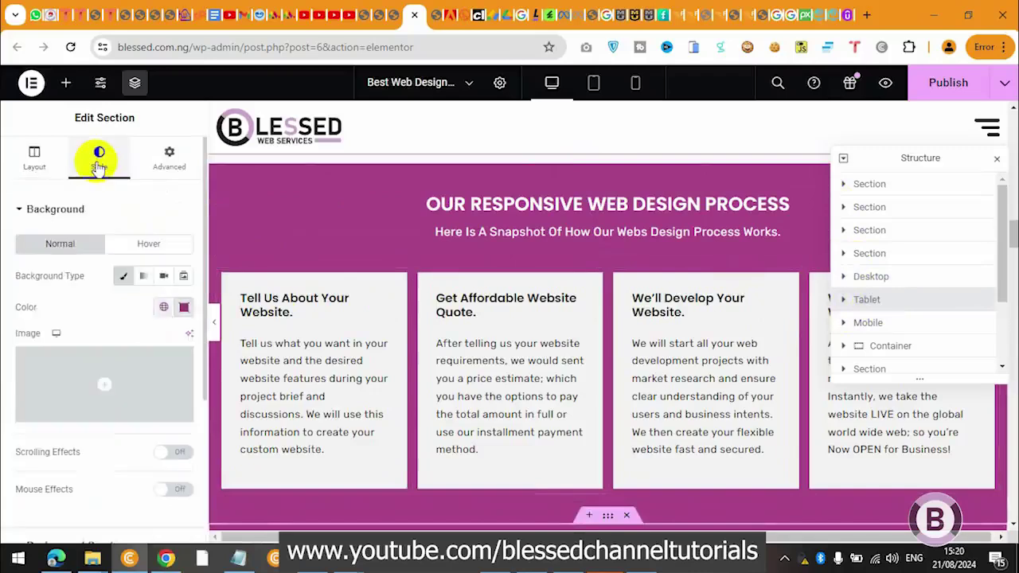
pyautogui.click(164, 307)
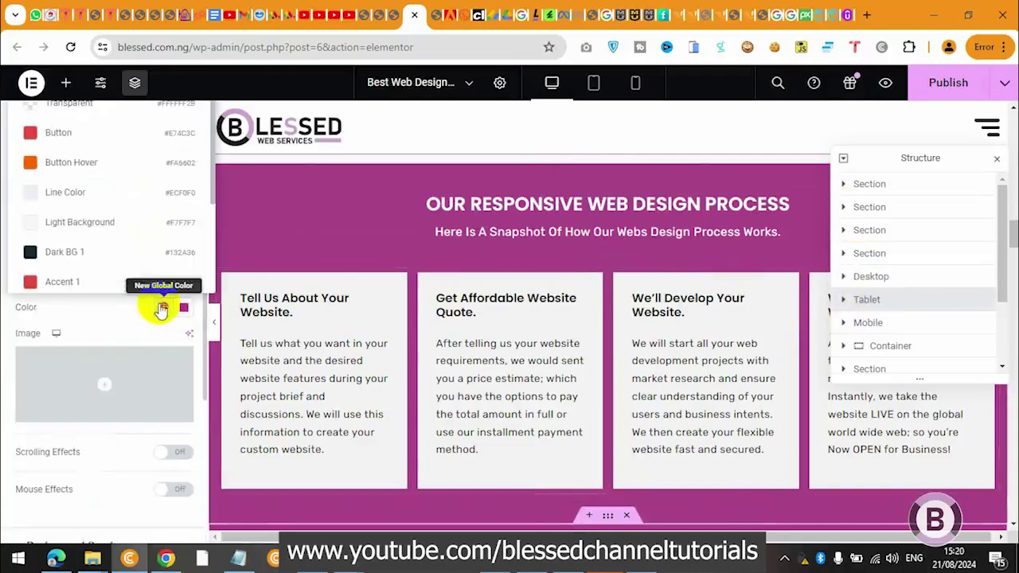
pyautogui.click(69, 133)
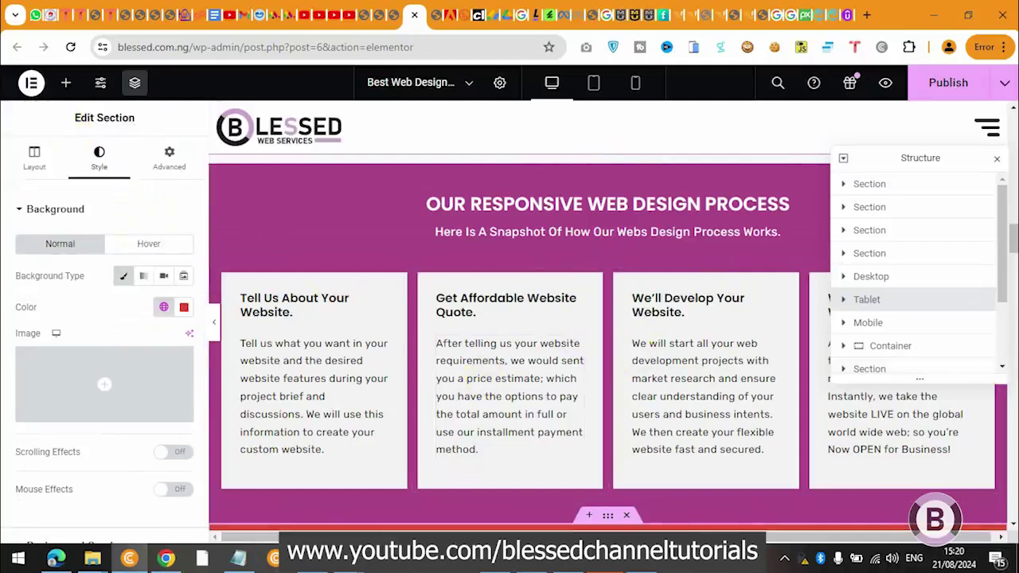
pyautogui.moveTo(1011, 239)
pyautogui.mouseDown()
pyautogui.moveTo(1014, 266)
pyautogui.moveTo(1011, 257)
pyautogui.mouseUp()
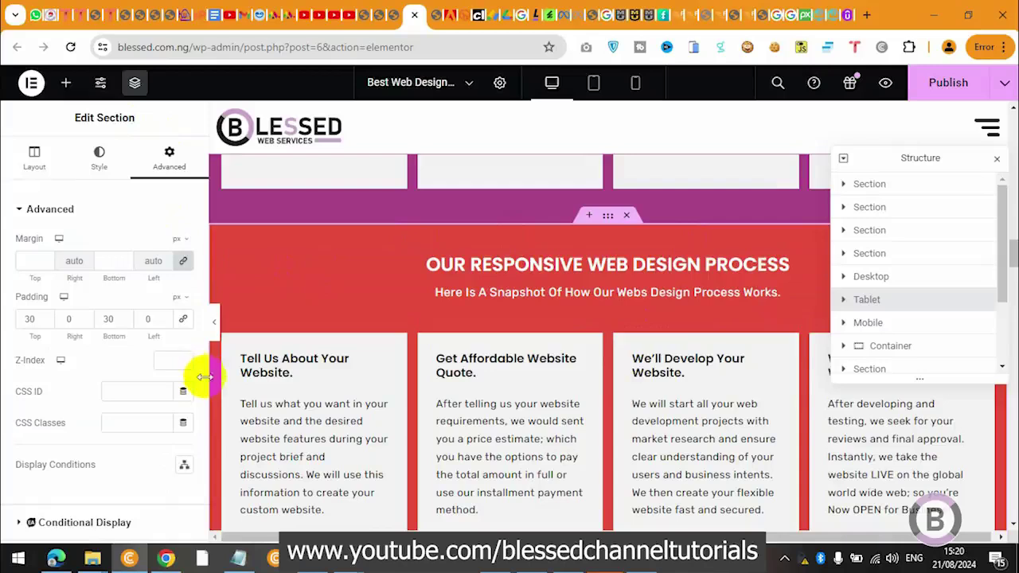
# Step: Set the Tablet section's responsive visibility to hide it on mobile portrait and desktop
pyautogui.scroll(-3, 200, 418)
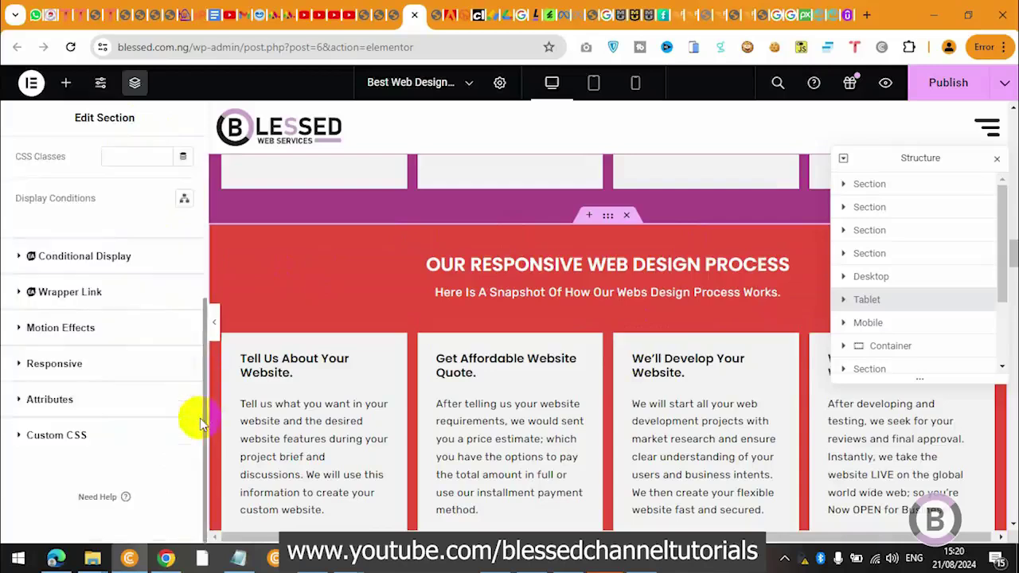
pyautogui.click(111, 366)
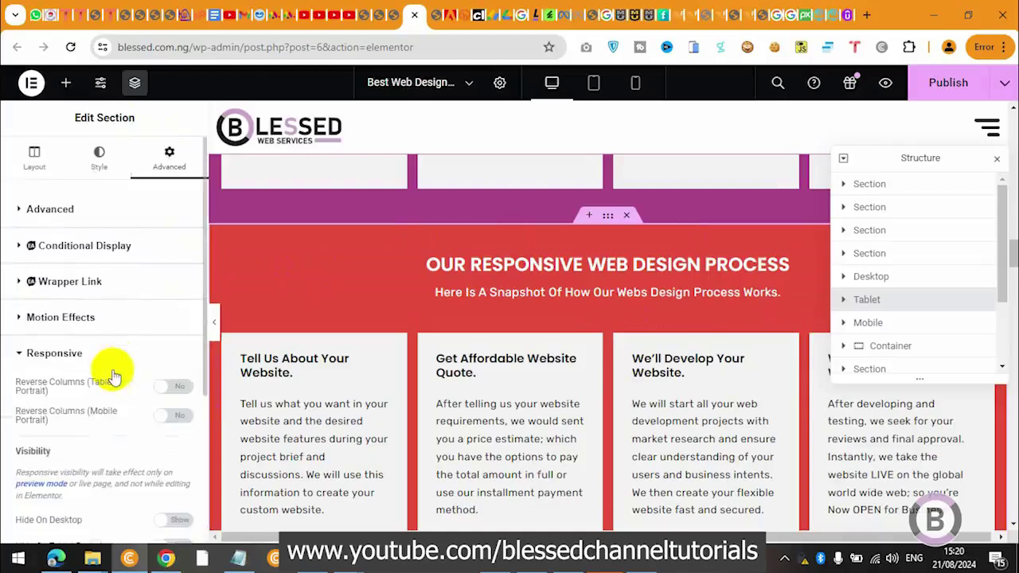
pyautogui.click(204, 474)
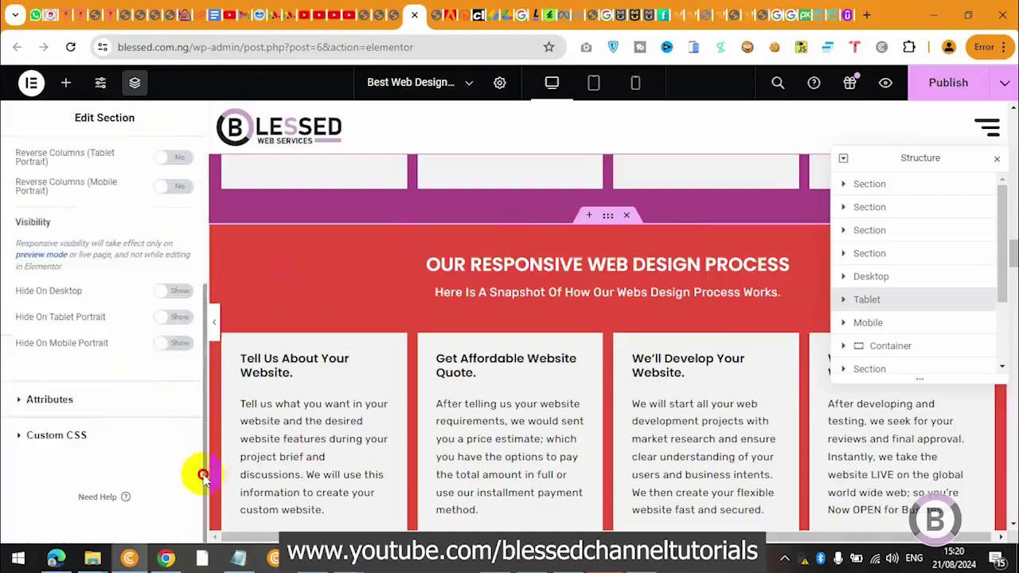
pyautogui.click(170, 347)
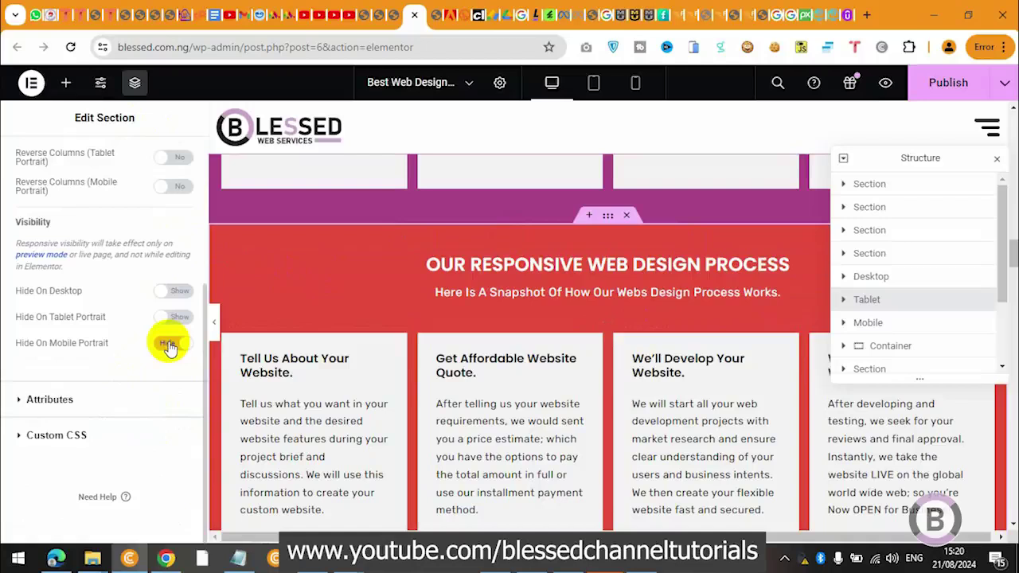
pyautogui.click(170, 292)
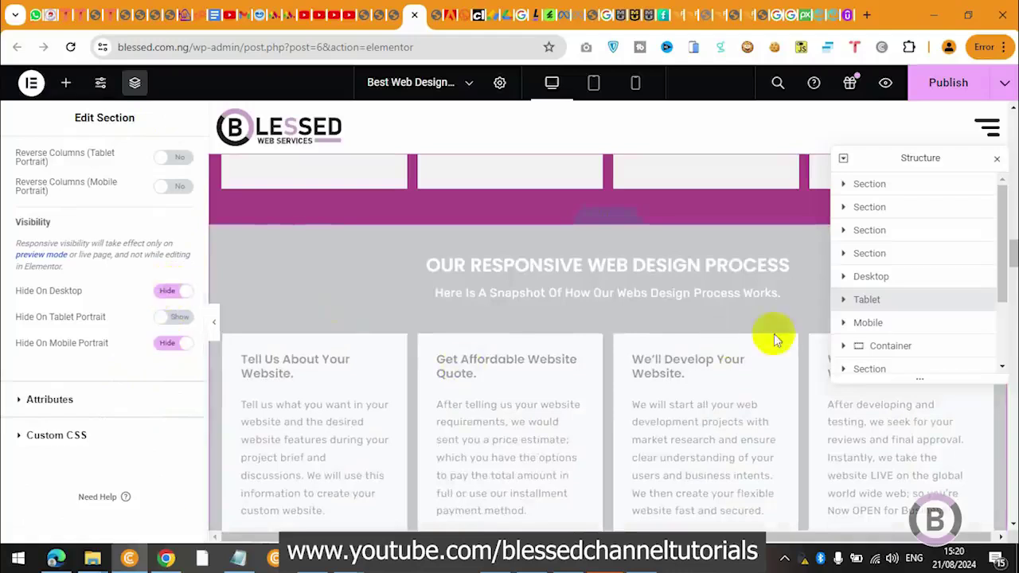
# Step: Set the Mobile section's background to the global colour Dark BG 1 (#132A36)
pyautogui.click(891, 326)
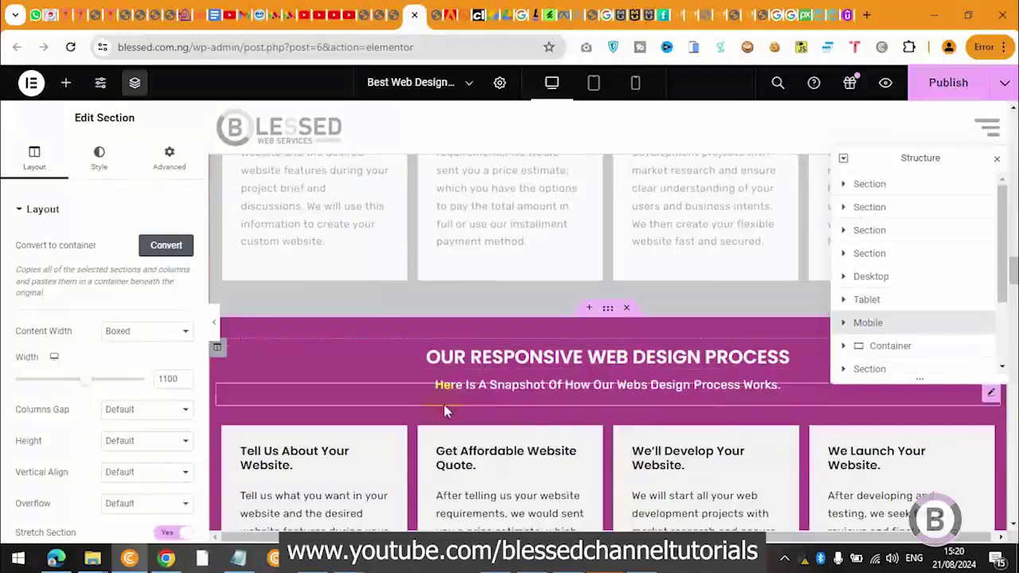
pyautogui.click(106, 163)
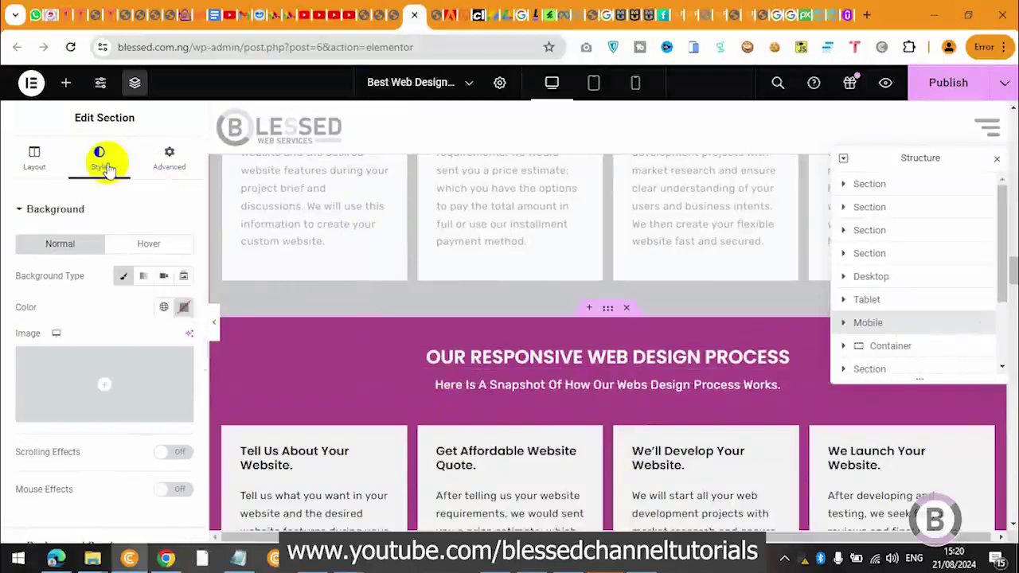
pyautogui.click(163, 307)
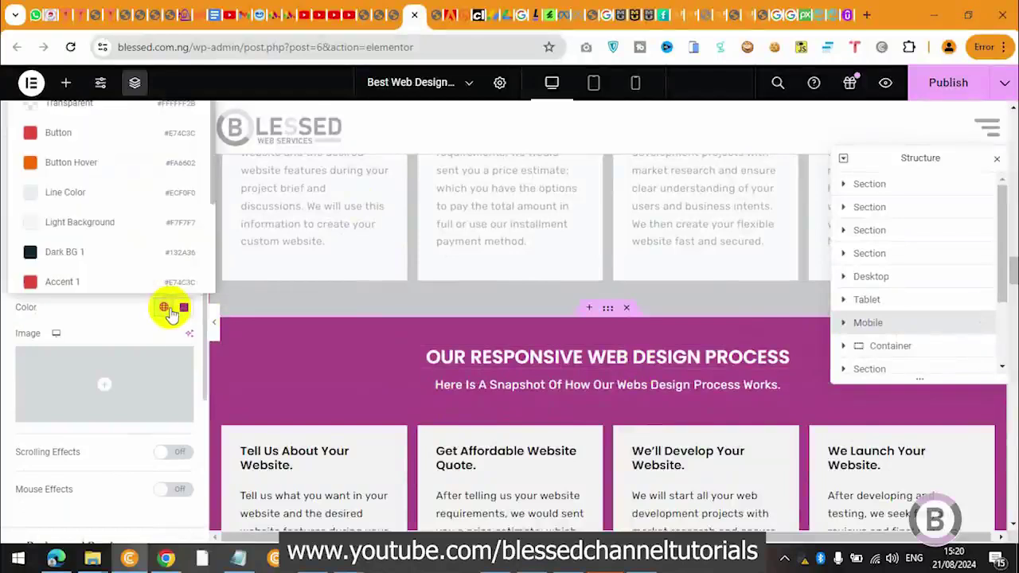
pyautogui.click(76, 252)
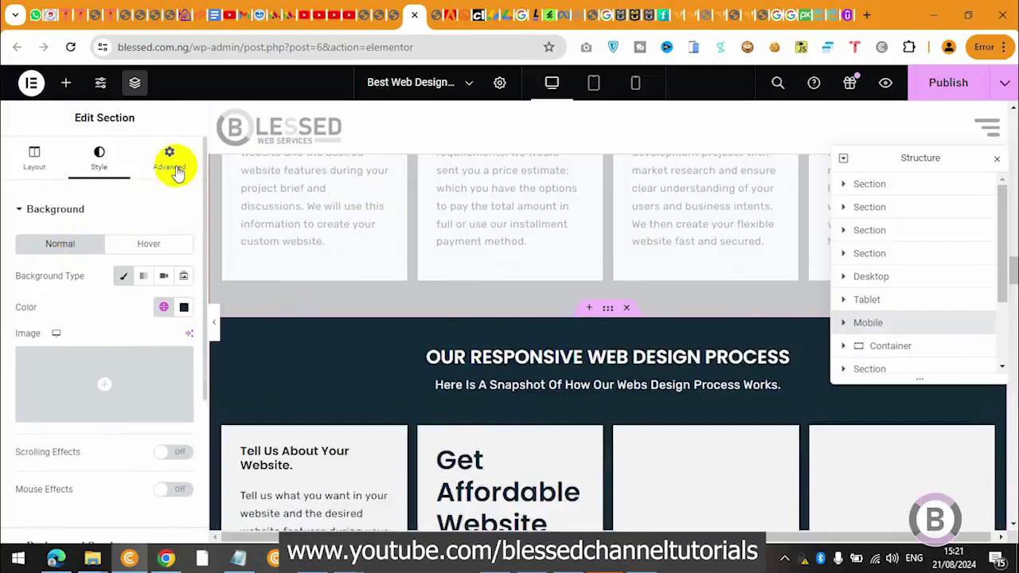
# Step: Set the Mobile section's responsive visibility to hide it on tablet portrait and desktop
pyautogui.click(170, 163)
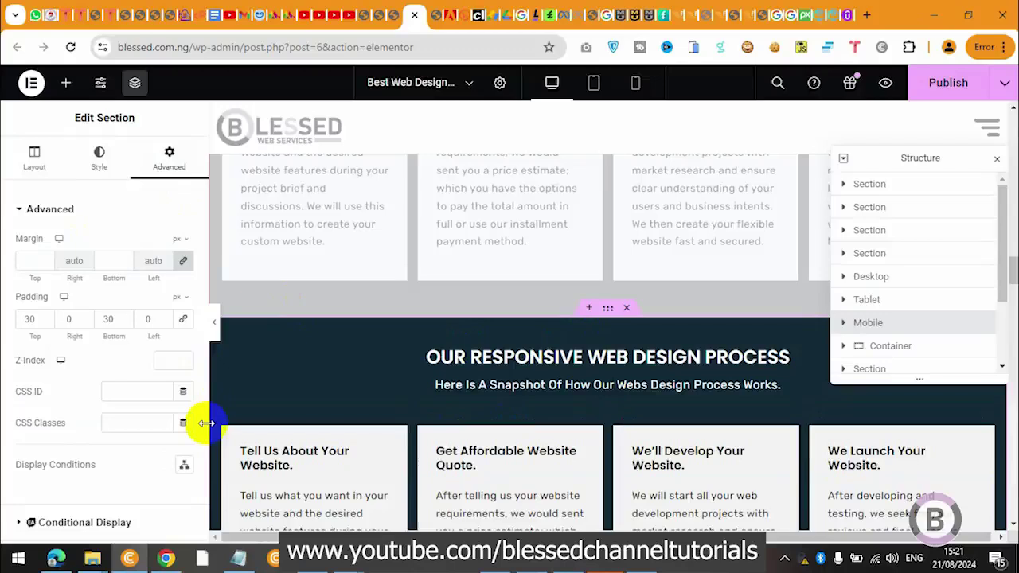
pyautogui.scroll(-3, 199, 418)
pyautogui.click(89, 364)
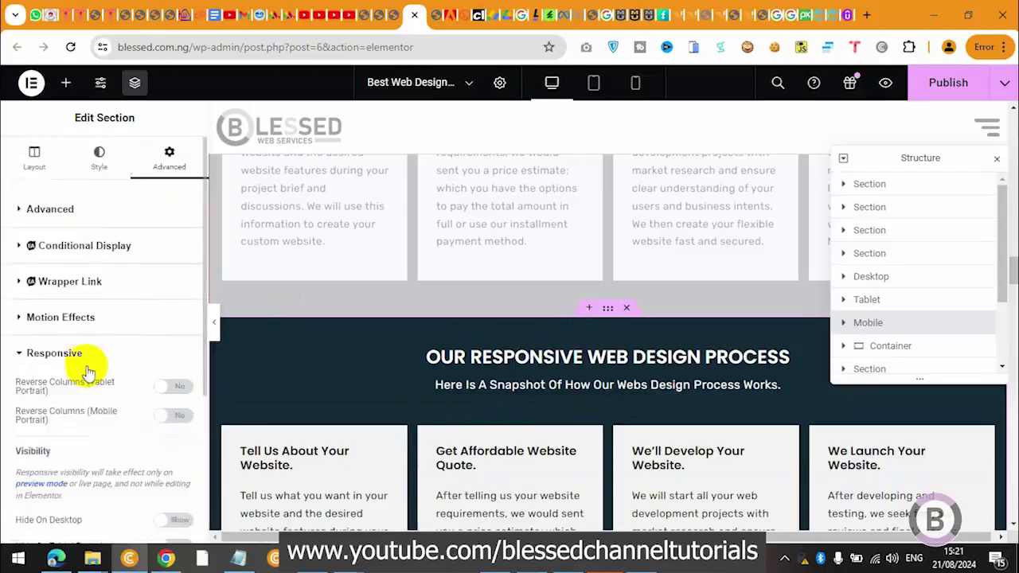
pyautogui.scroll(-3, 199, 505)
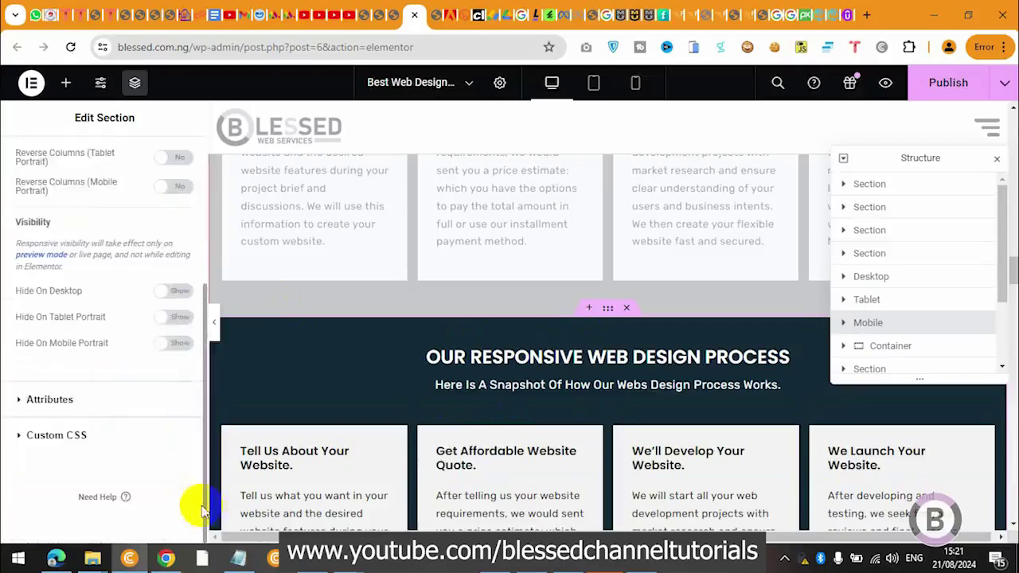
pyautogui.click(169, 318)
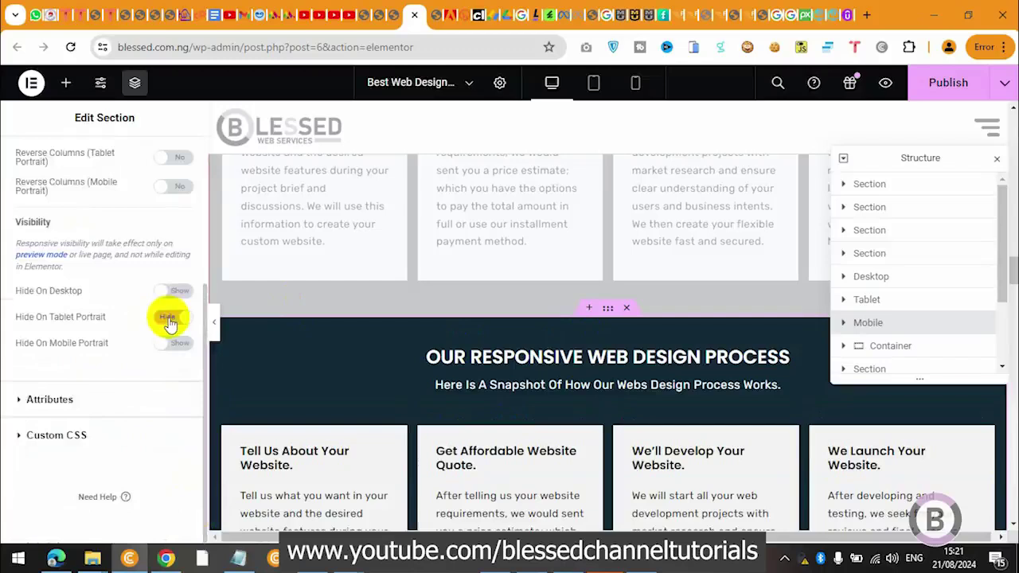
pyautogui.click(170, 292)
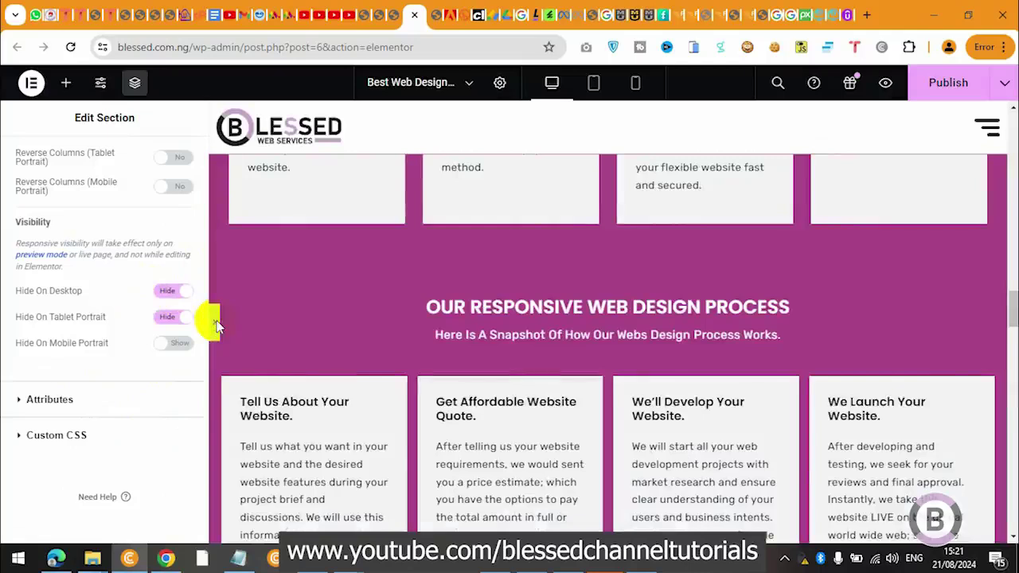
# Step: Preview the desktop page without the editing panel, then delete the leftover Container directly below the Mobile section
pyautogui.click(215, 324)
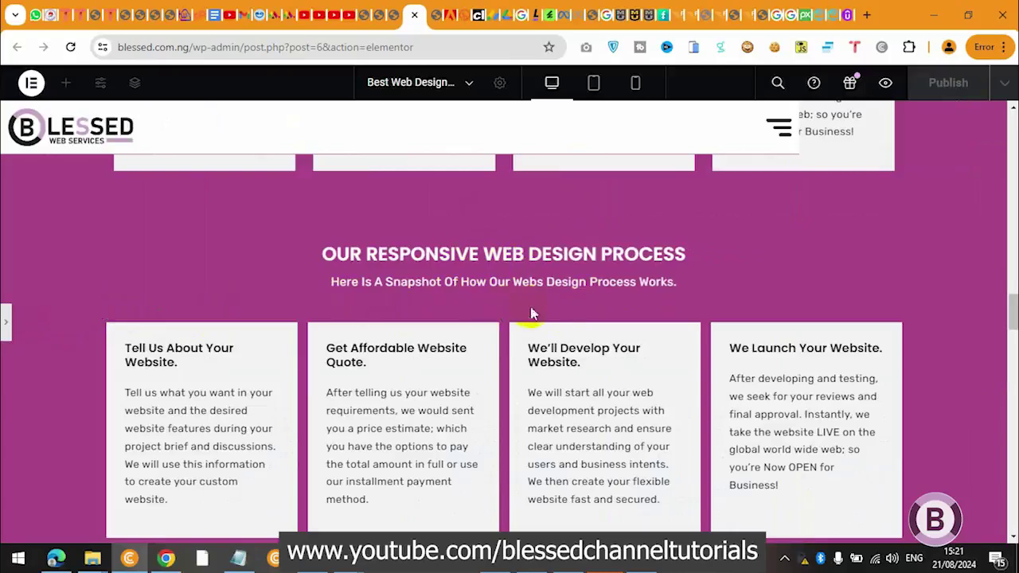
pyautogui.hotkey('ctrl', 'i')
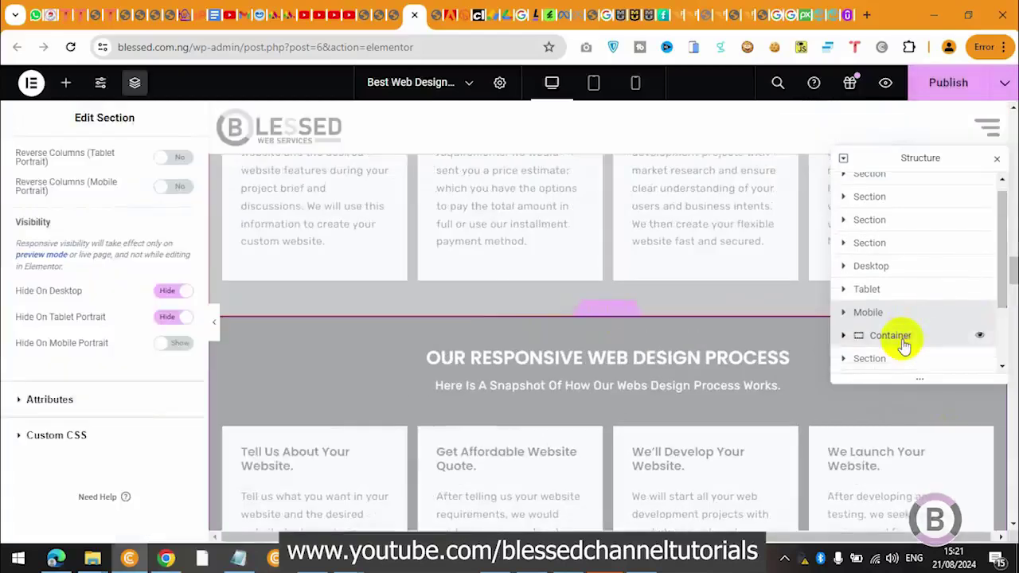
pyautogui.click(890, 335)
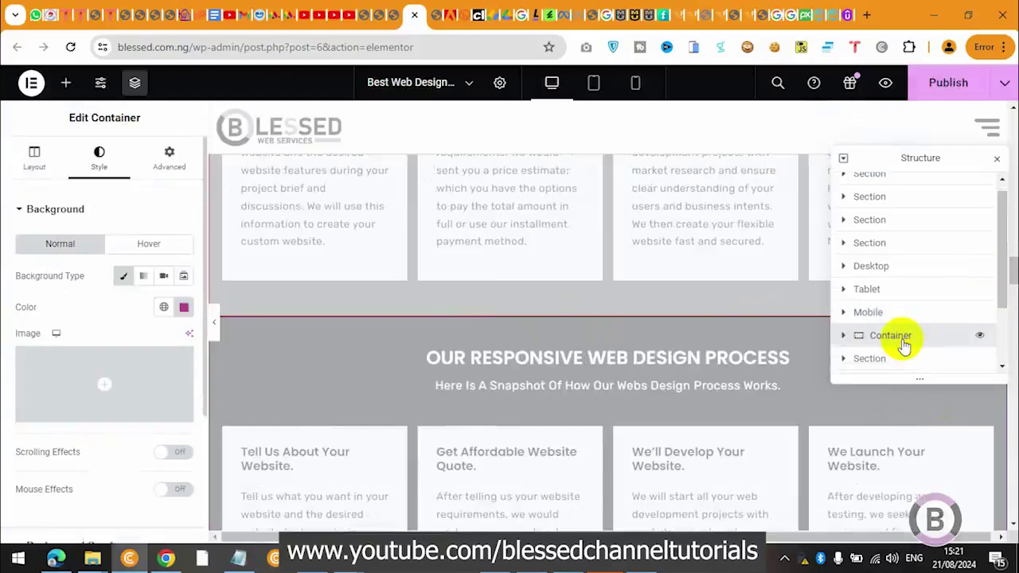
pyautogui.press('Delete')
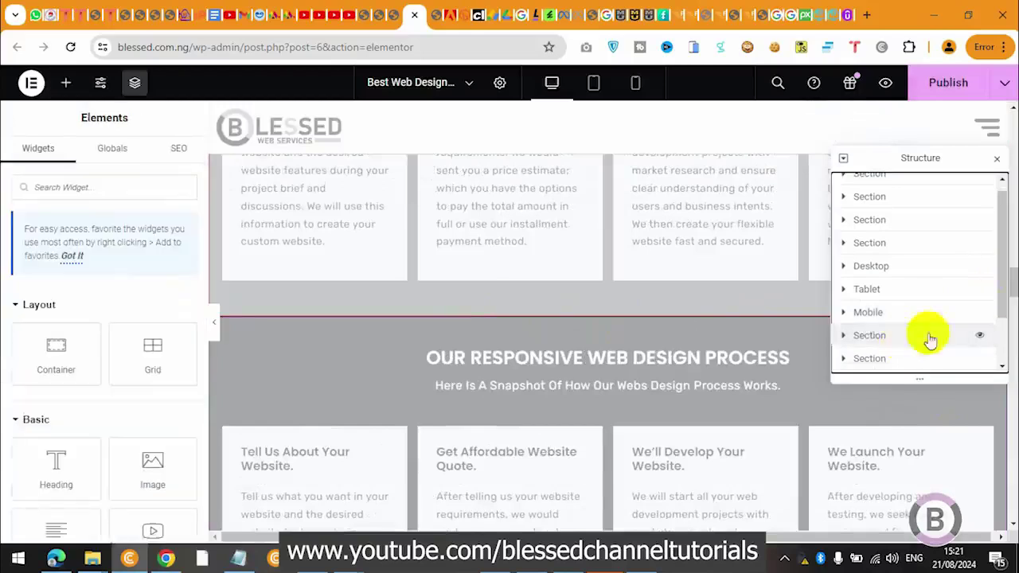
# Step: Delete the leftover purple Our Responsive Web Design Process section directly below the Mobile section
pyautogui.moveTo(1001, 282); pyautogui.dragTo(1001, 289)
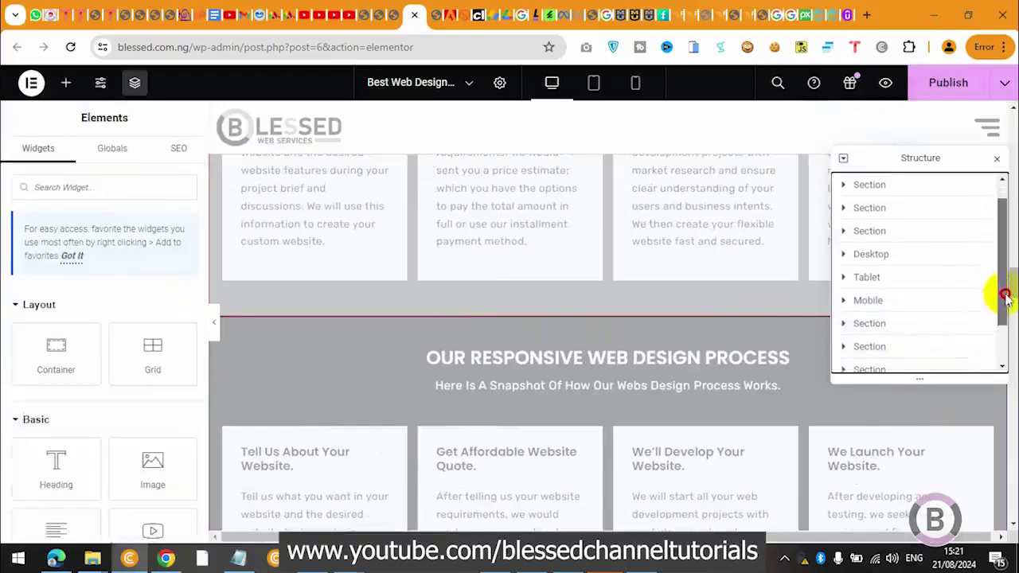
pyautogui.click(909, 320)
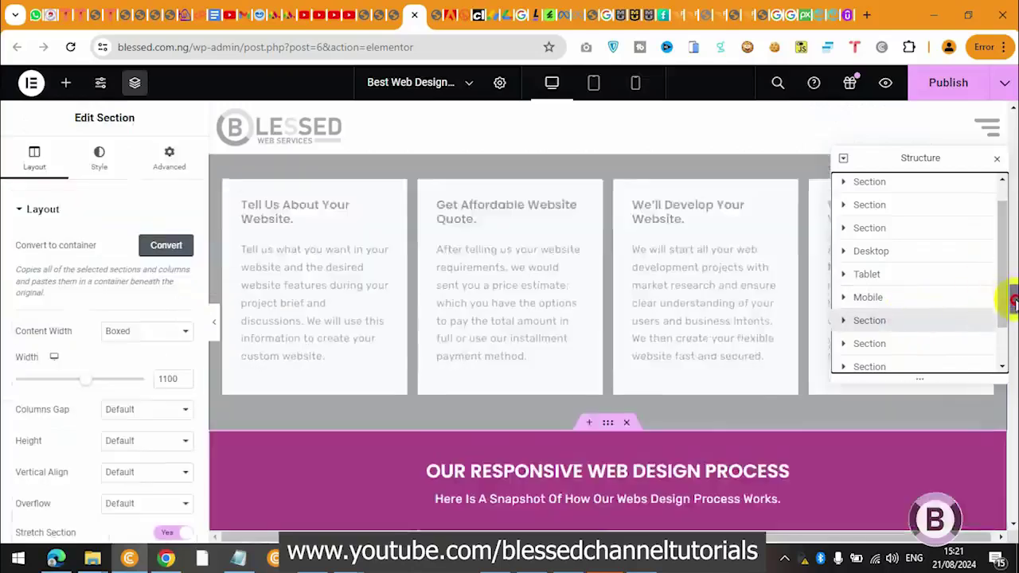
pyautogui.moveTo(1013, 301); pyautogui.dragTo(1012, 313)
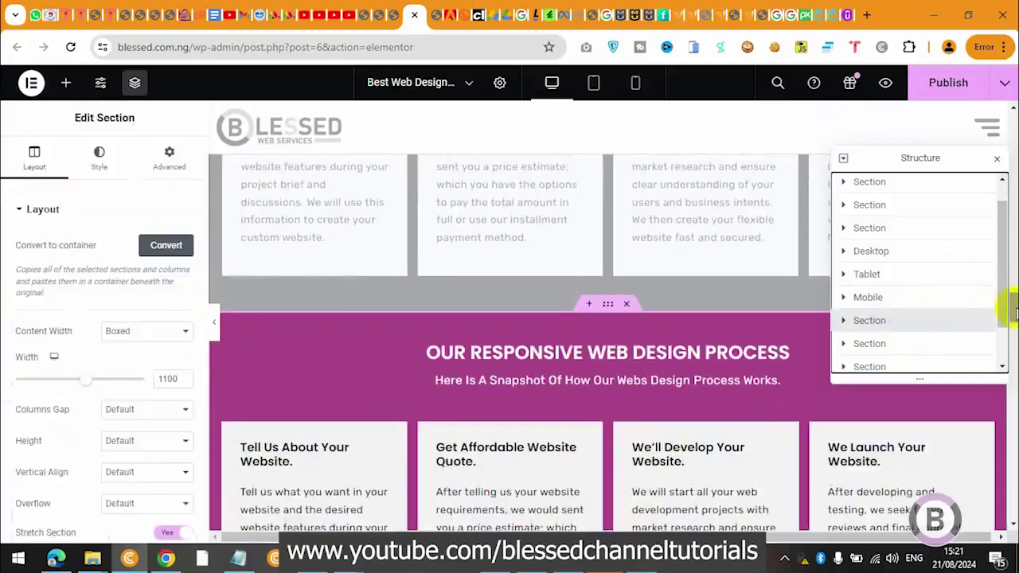
pyautogui.press('Delete')
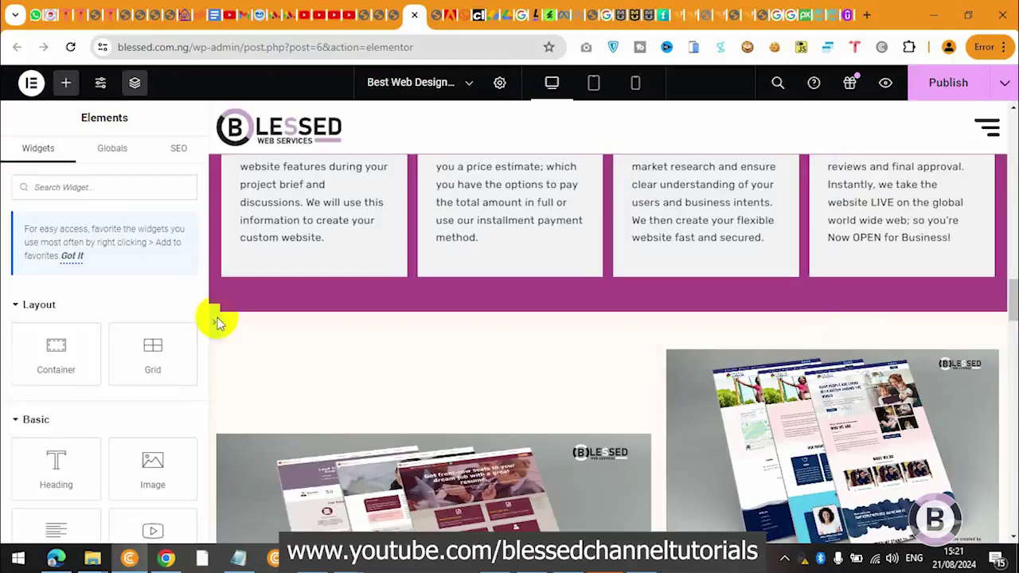
# Step: Preview the Our Responsive Web Design Process section in the desktop, tablet portrait and mobile portrait views
pyautogui.click(220, 322)
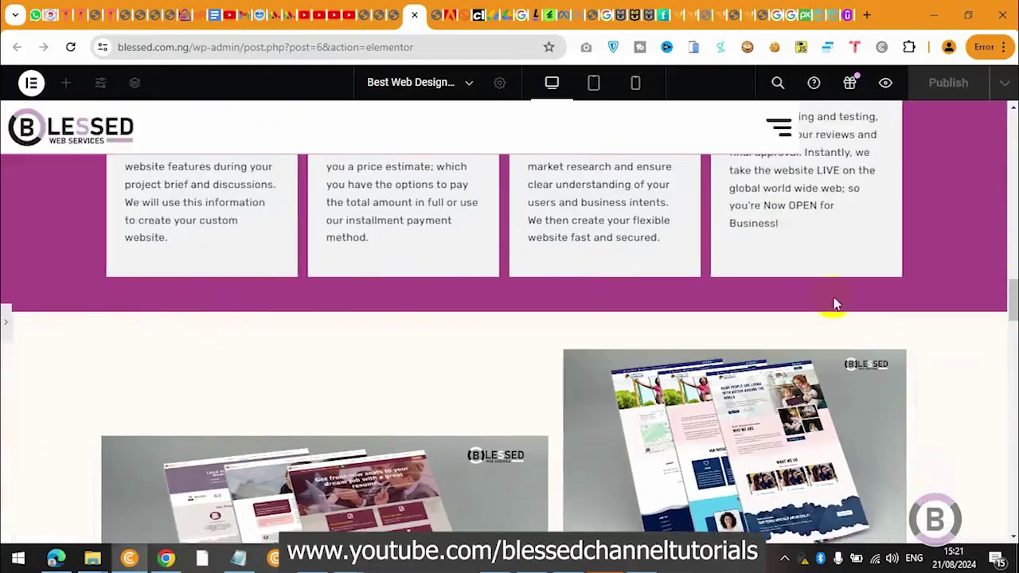
pyautogui.moveTo(1012, 295); pyautogui.dragTo(1011, 264)
pyautogui.scroll(-1, 509, 319)
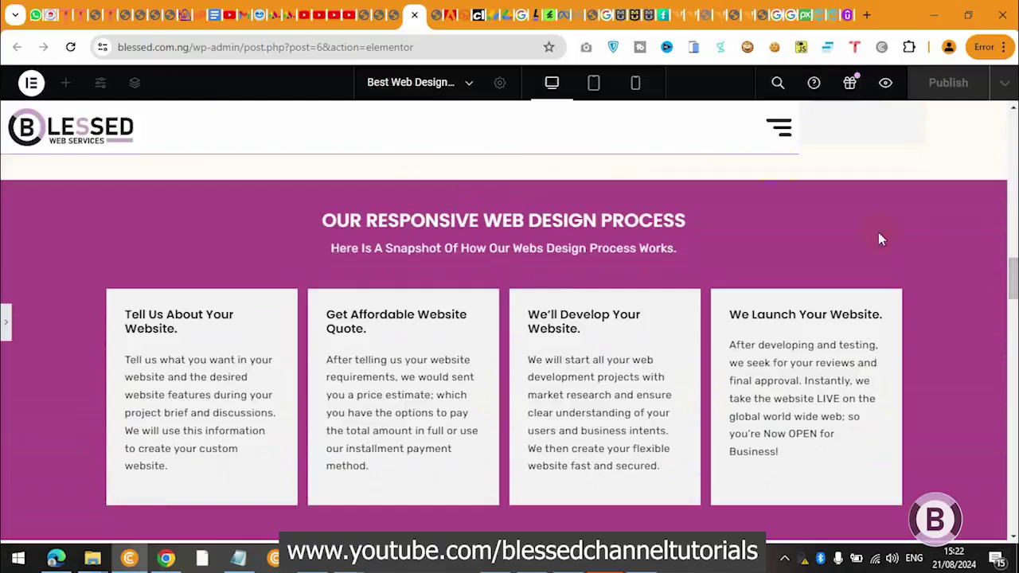
pyautogui.click(593, 84)
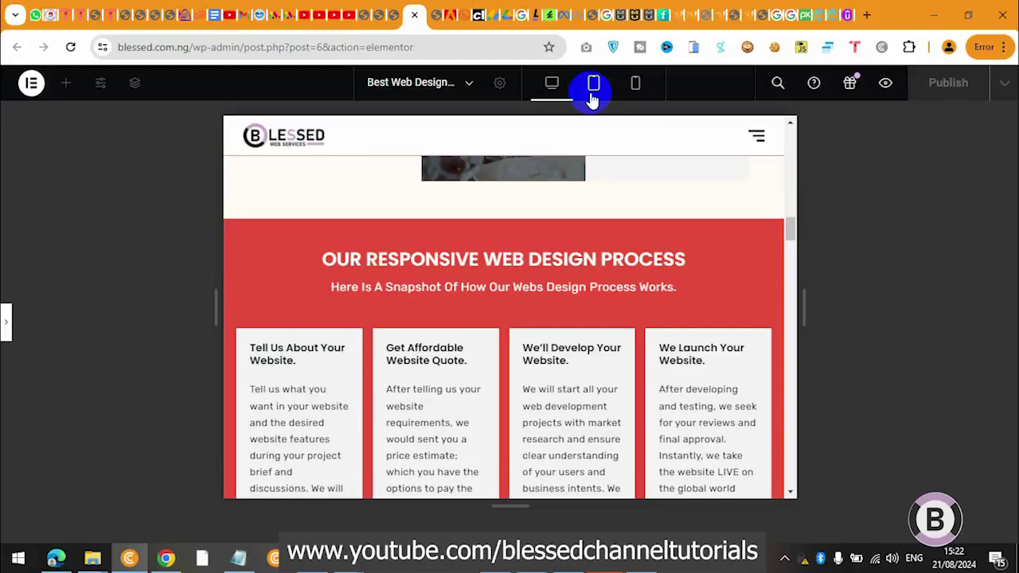
pyautogui.click(634, 89)
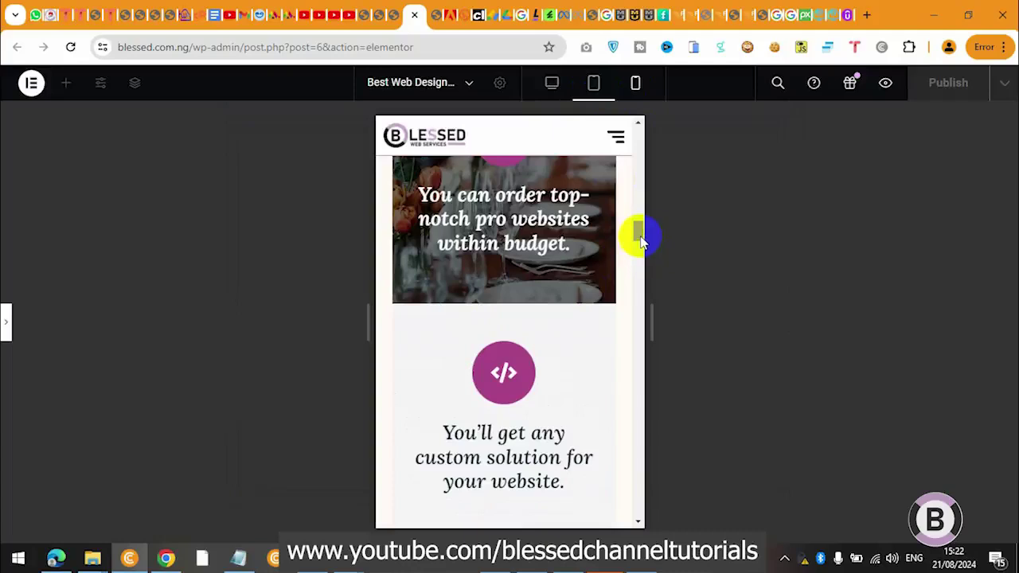
pyautogui.moveTo(639, 230)
pyautogui.mouseDown()
pyautogui.moveTo(641, 291)
pyautogui.moveTo(646, 231)
pyautogui.moveTo(648, 246)
pyautogui.mouseUp()
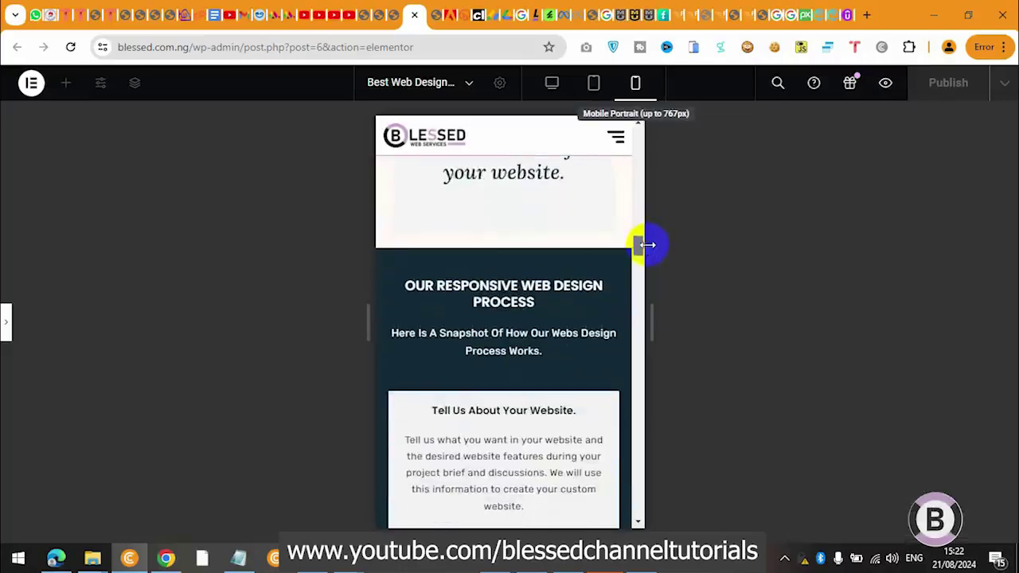
# Step: Recheck the process section in tablet portrait view, keep waiting for the unresponsive pages, and switch back to desktop view
pyautogui.click(593, 82)
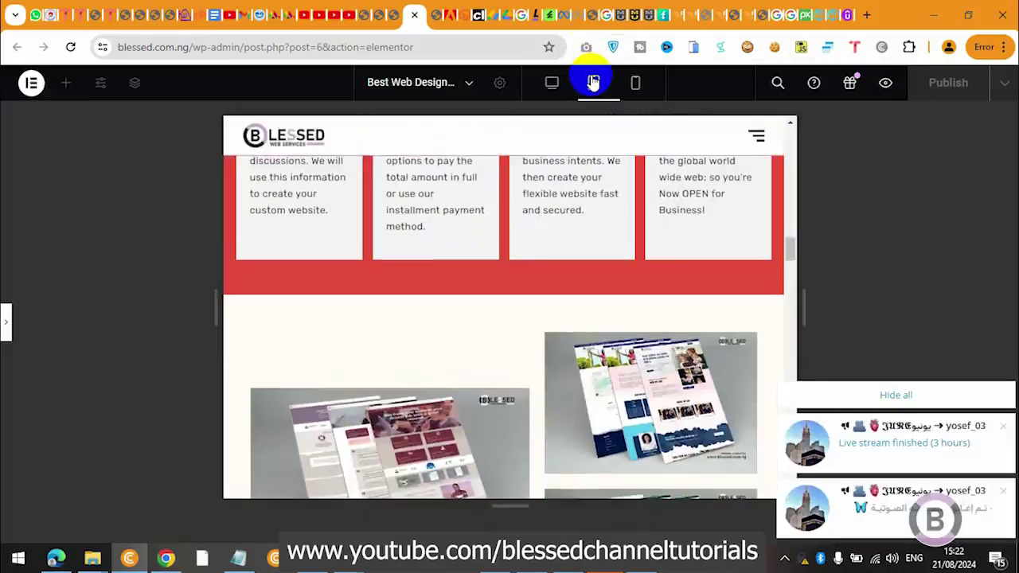
pyautogui.click(882, 394)
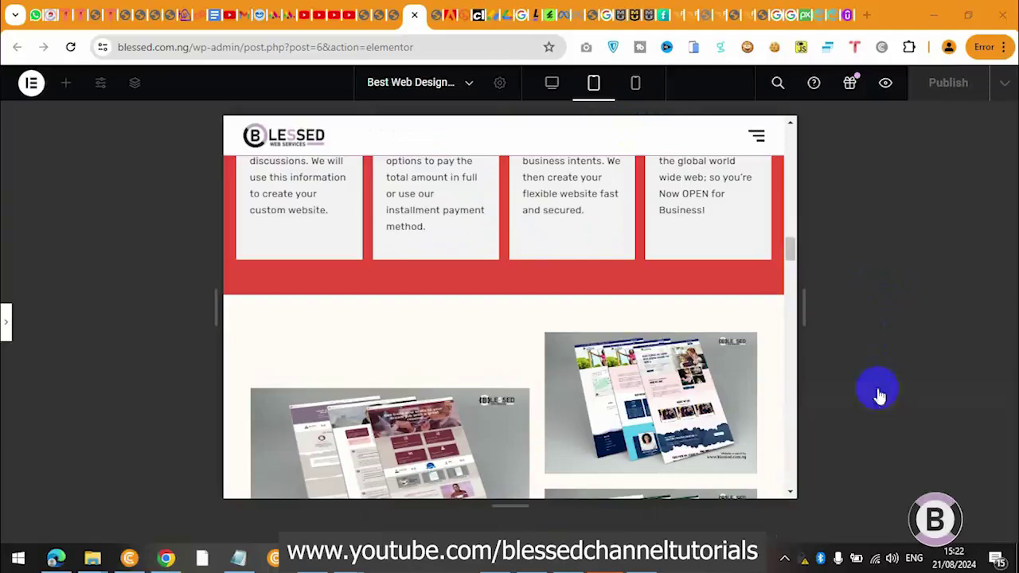
pyautogui.moveTo(789, 246)
pyautogui.mouseDown()
pyautogui.moveTo(785, 223)
pyautogui.moveTo(791, 232)
pyautogui.mouseUp()
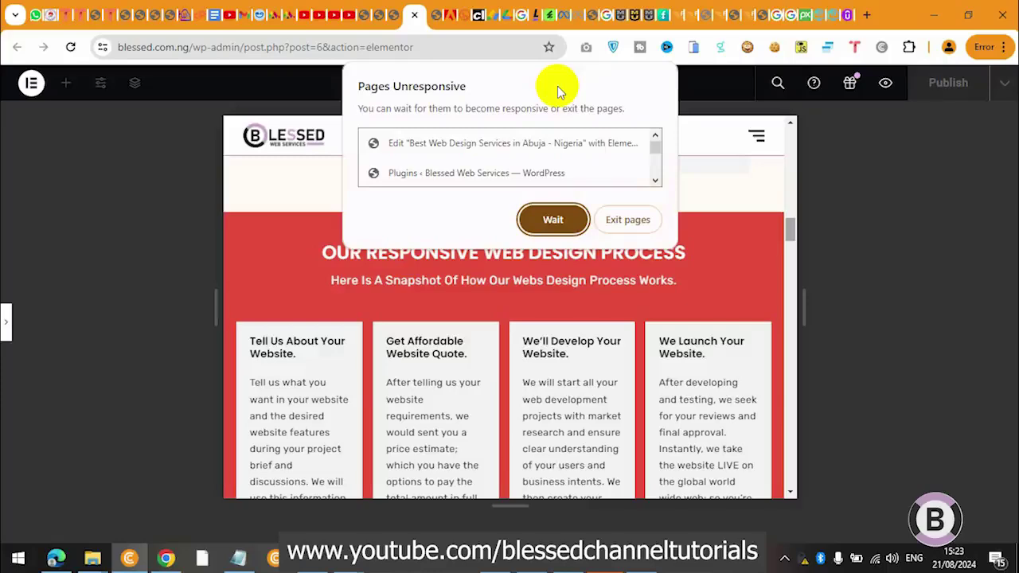
pyautogui.click(553, 221)
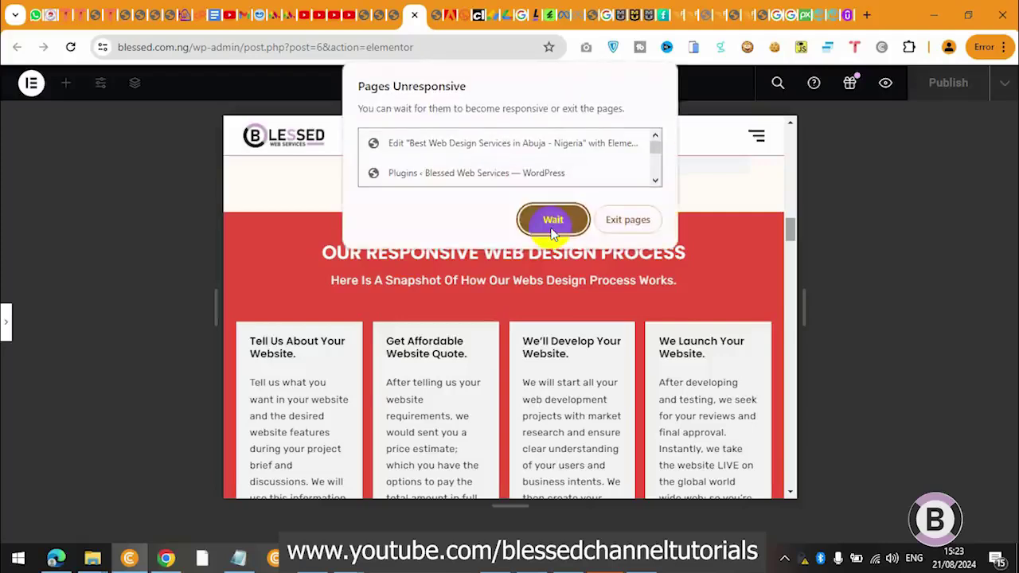
pyautogui.click(552, 220)
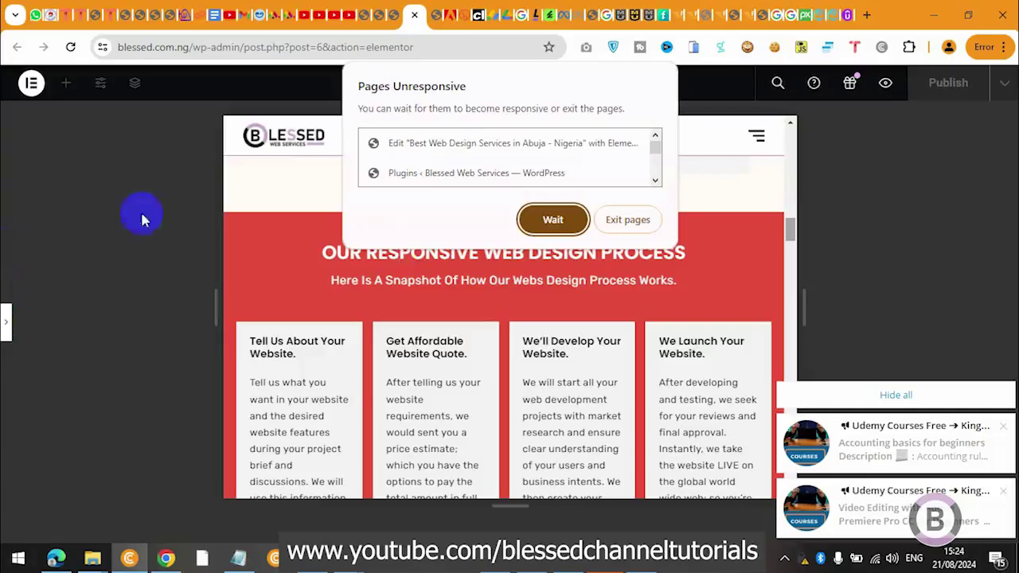
pyautogui.click(553, 221)
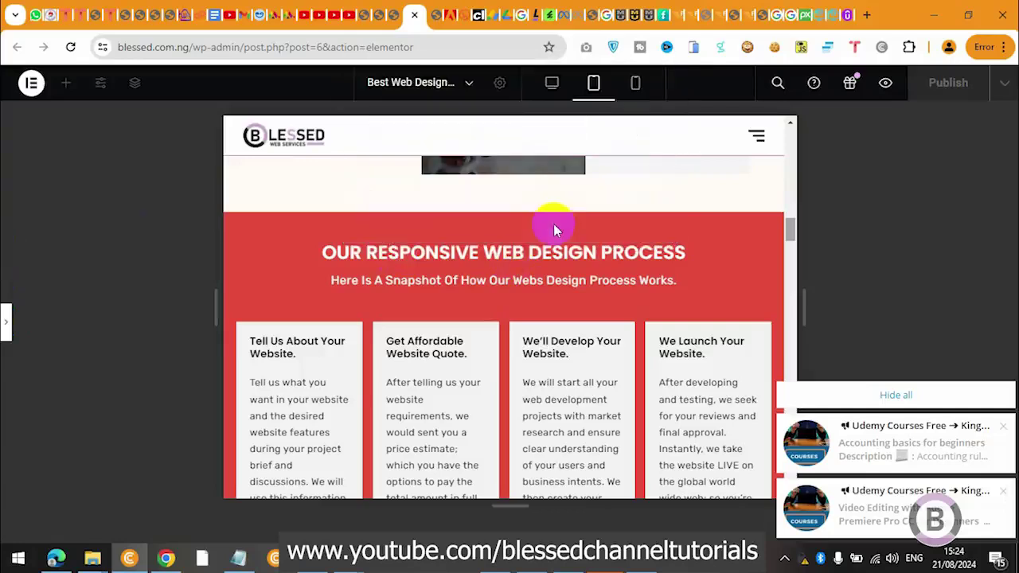
pyautogui.click(554, 83)
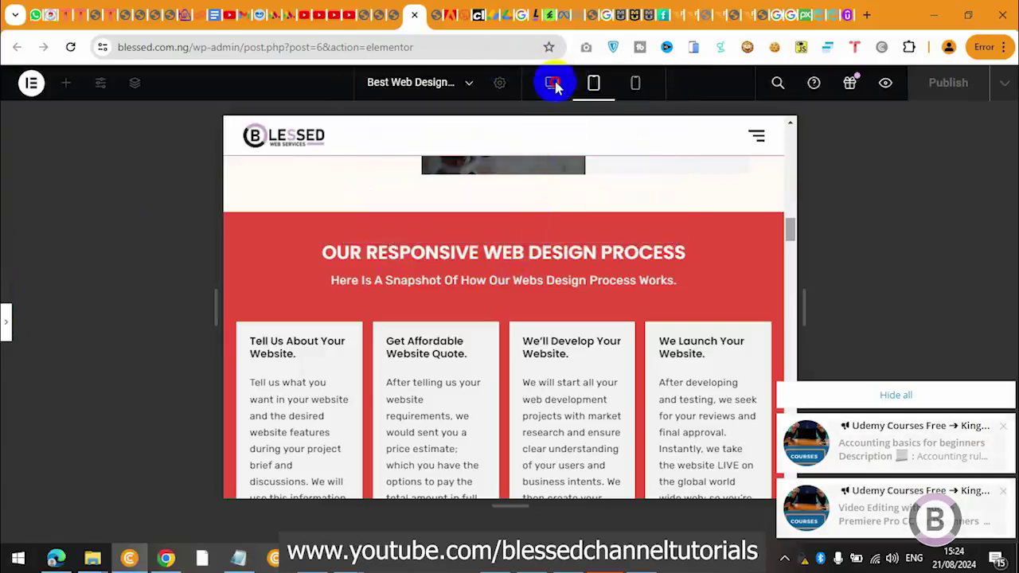